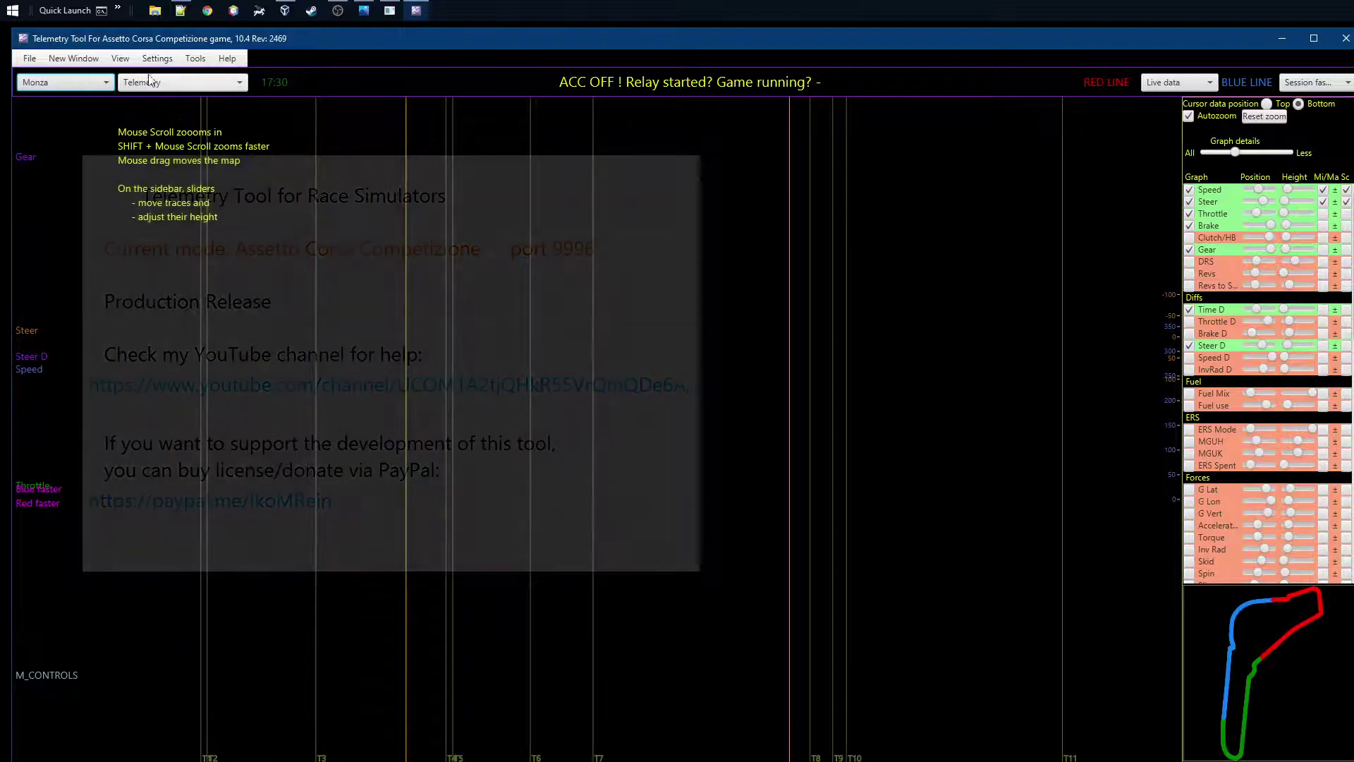
Open the ACC settings and review broadcast port 9000, the Password and Command Password fields.
click(156, 58)
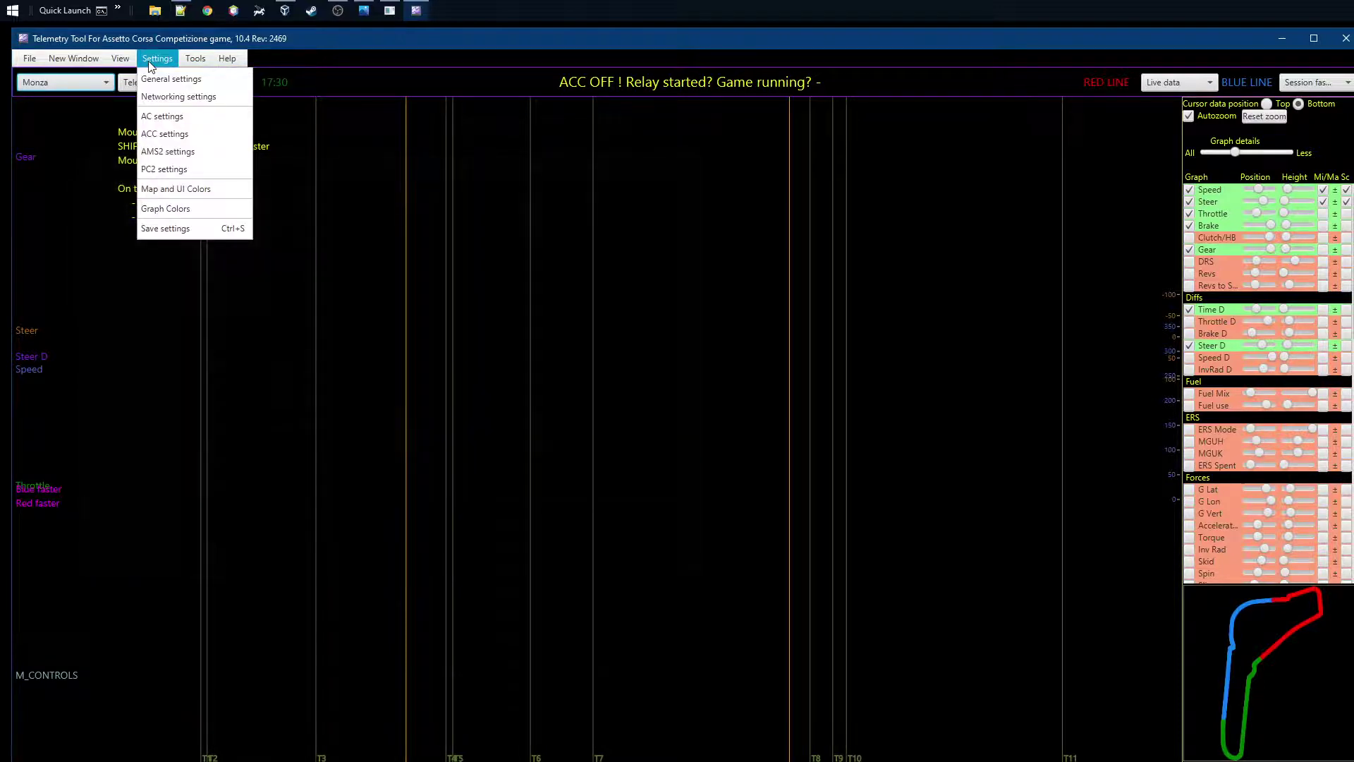
click(158, 134)
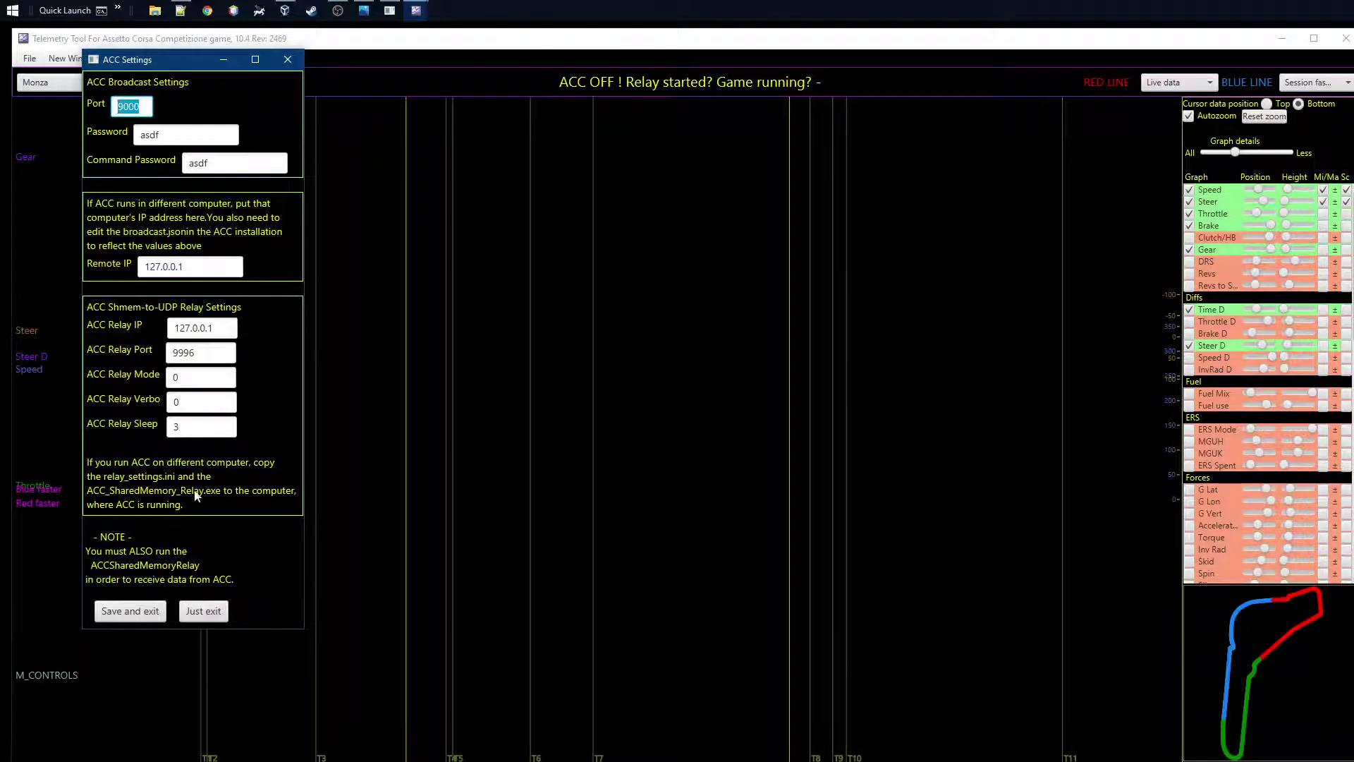
click(167, 137)
click(220, 163)
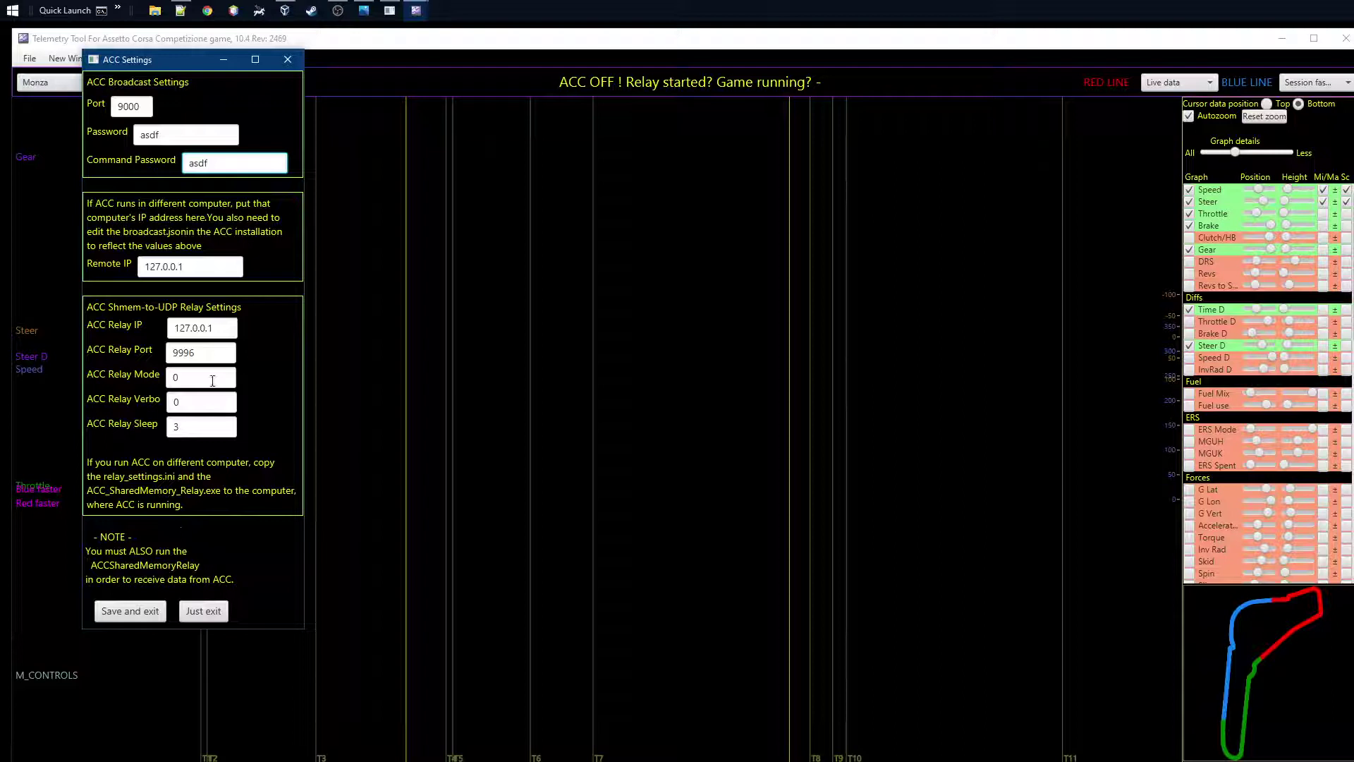
Save the ACC settings, acknowledge the restart notice and relaunch the telemetry tool.
click(125, 619)
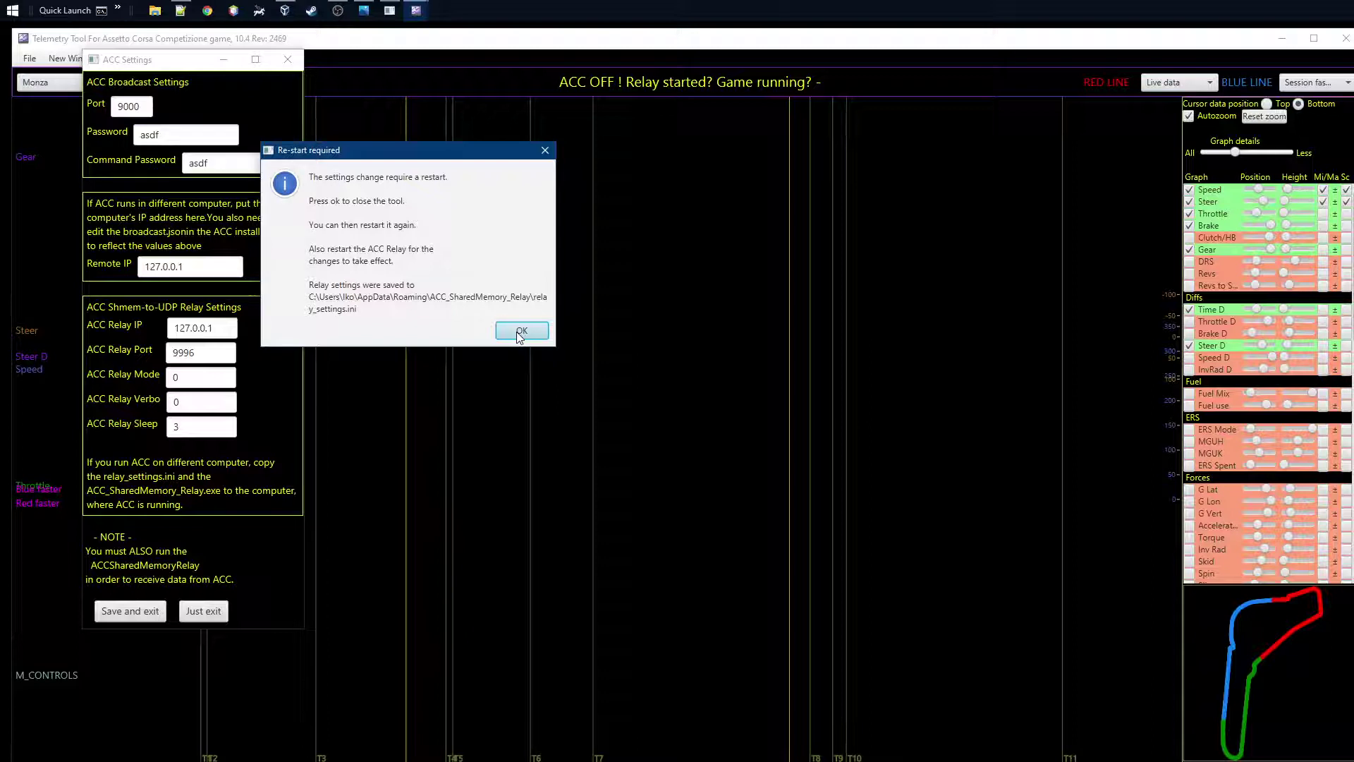
click(520, 331)
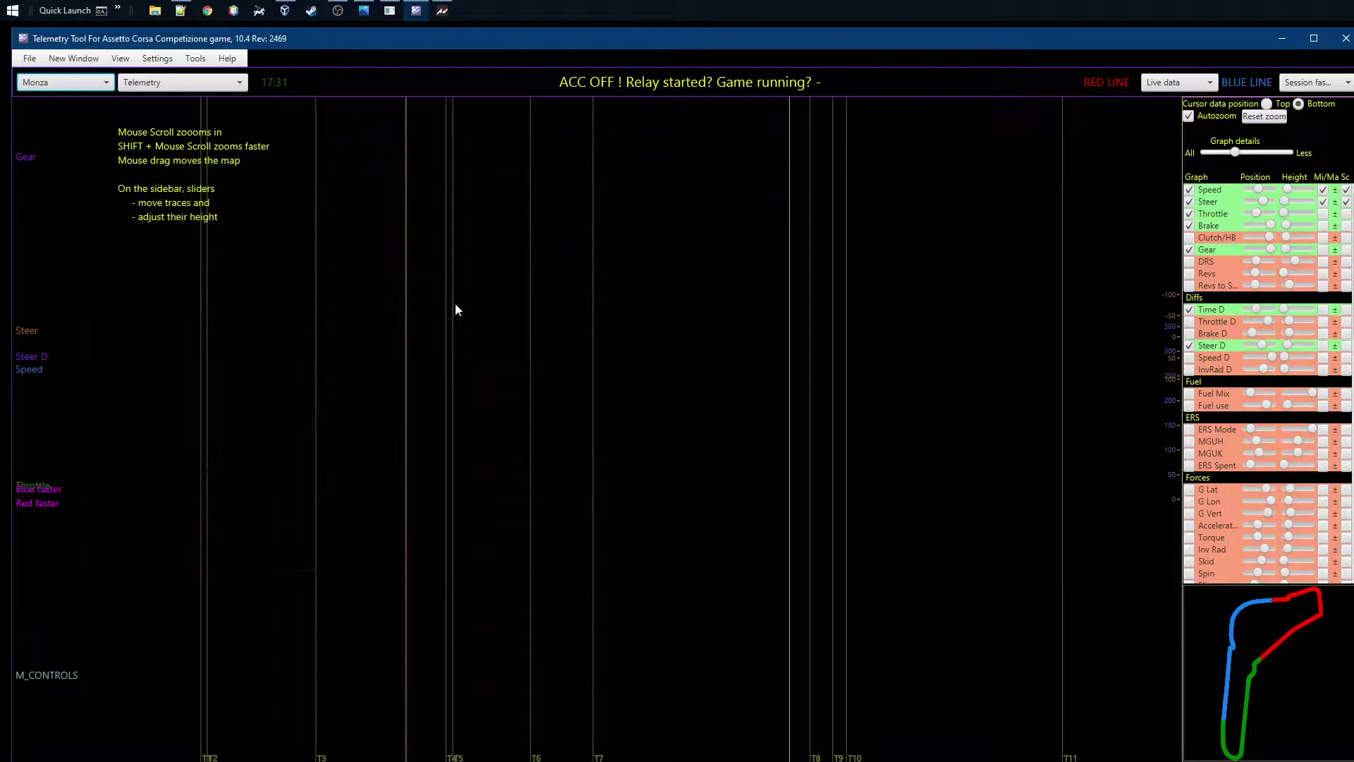
Preview the Lap comparison and Raw data views, then settle on the Driver DNA view.
click(211, 84)
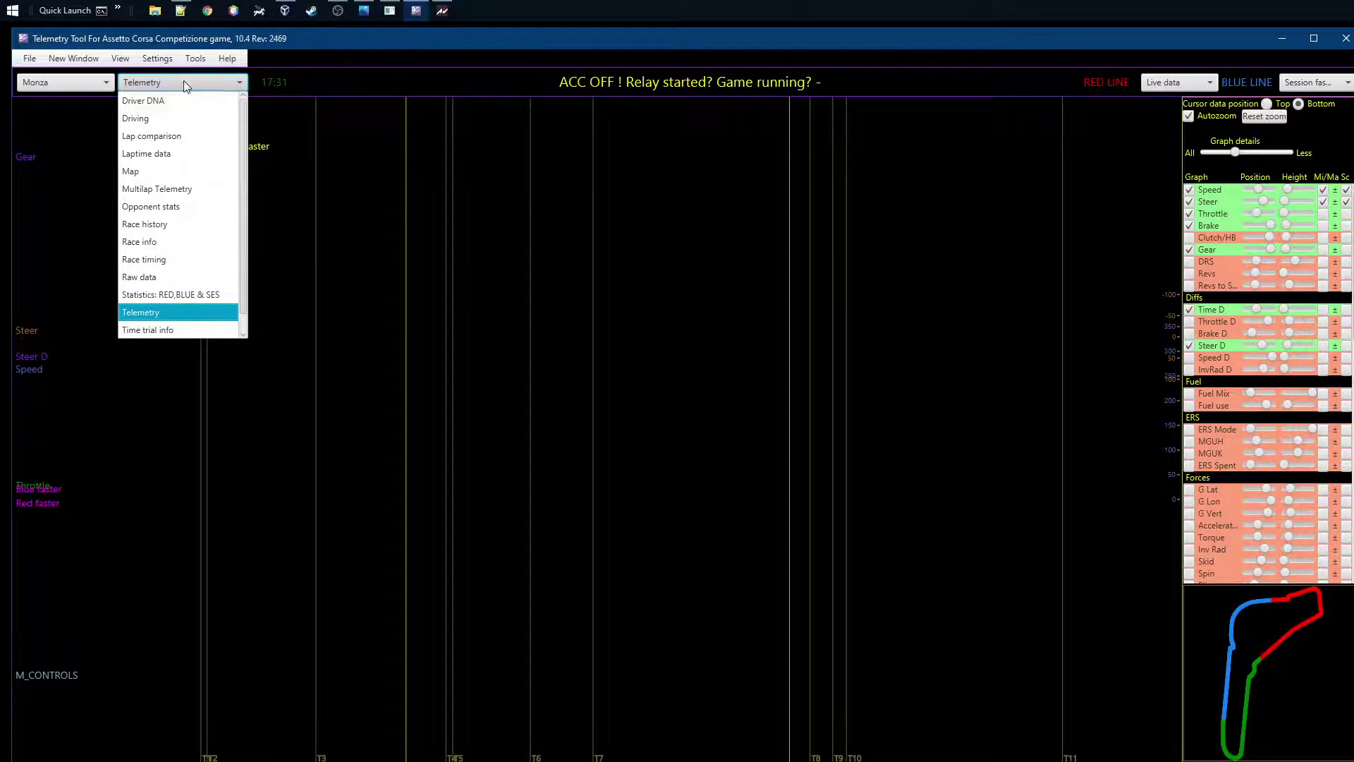
click(314, 187)
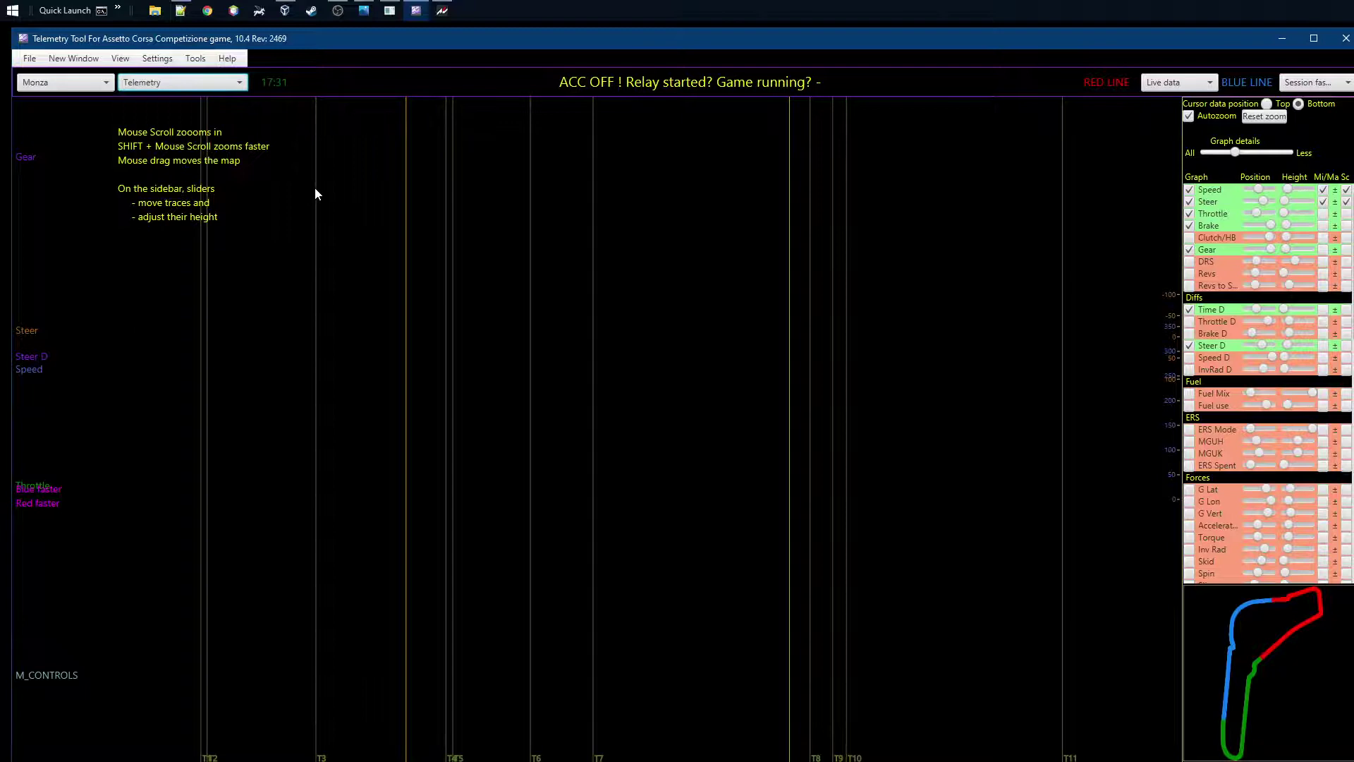
click(182, 83)
click(194, 100)
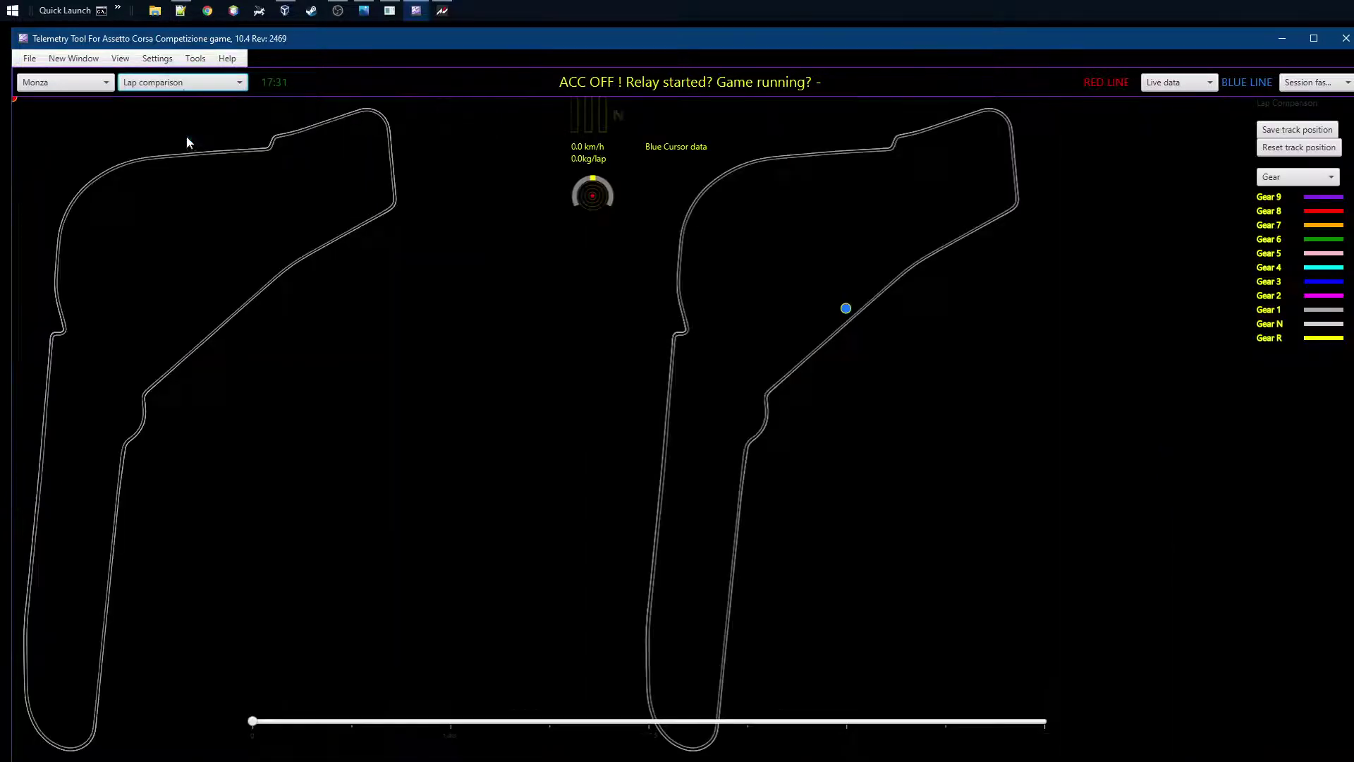
click(186, 82)
click(182, 276)
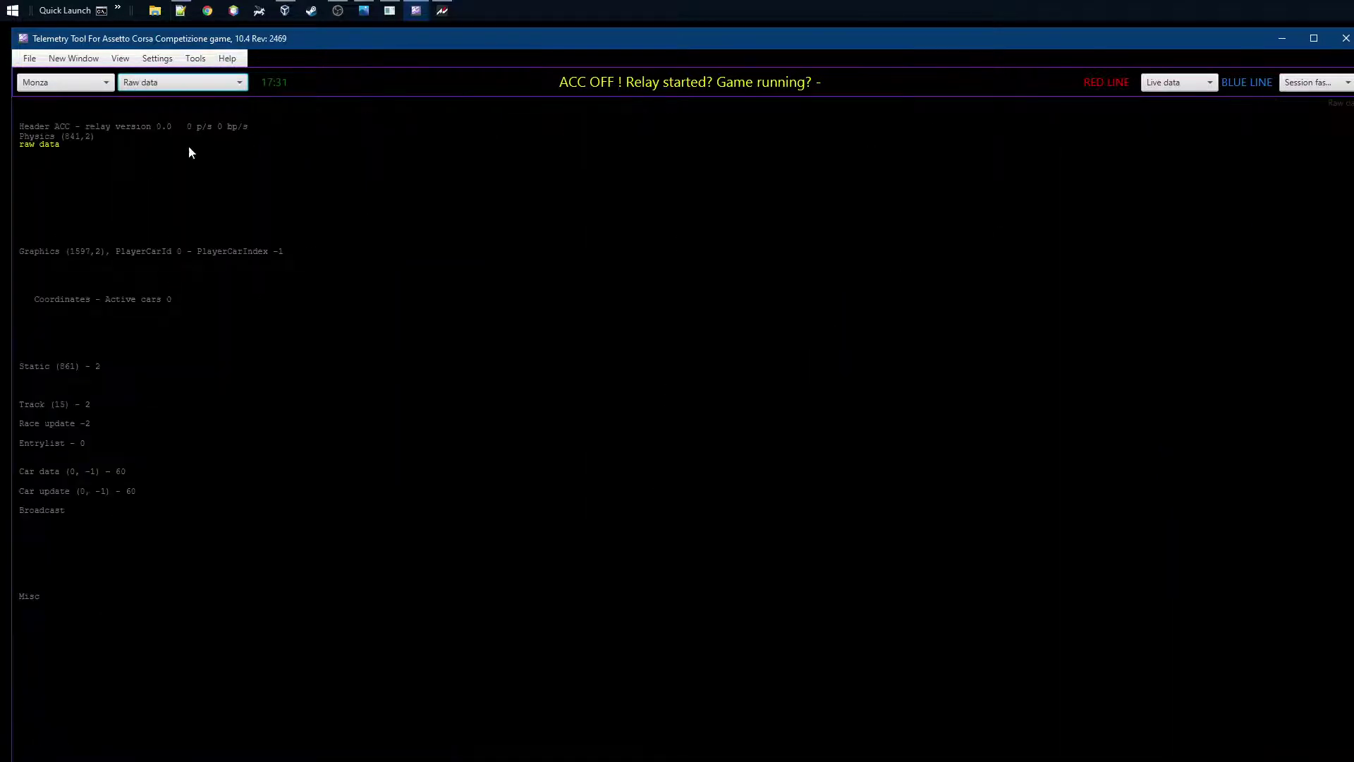
click(188, 82)
click(189, 106)
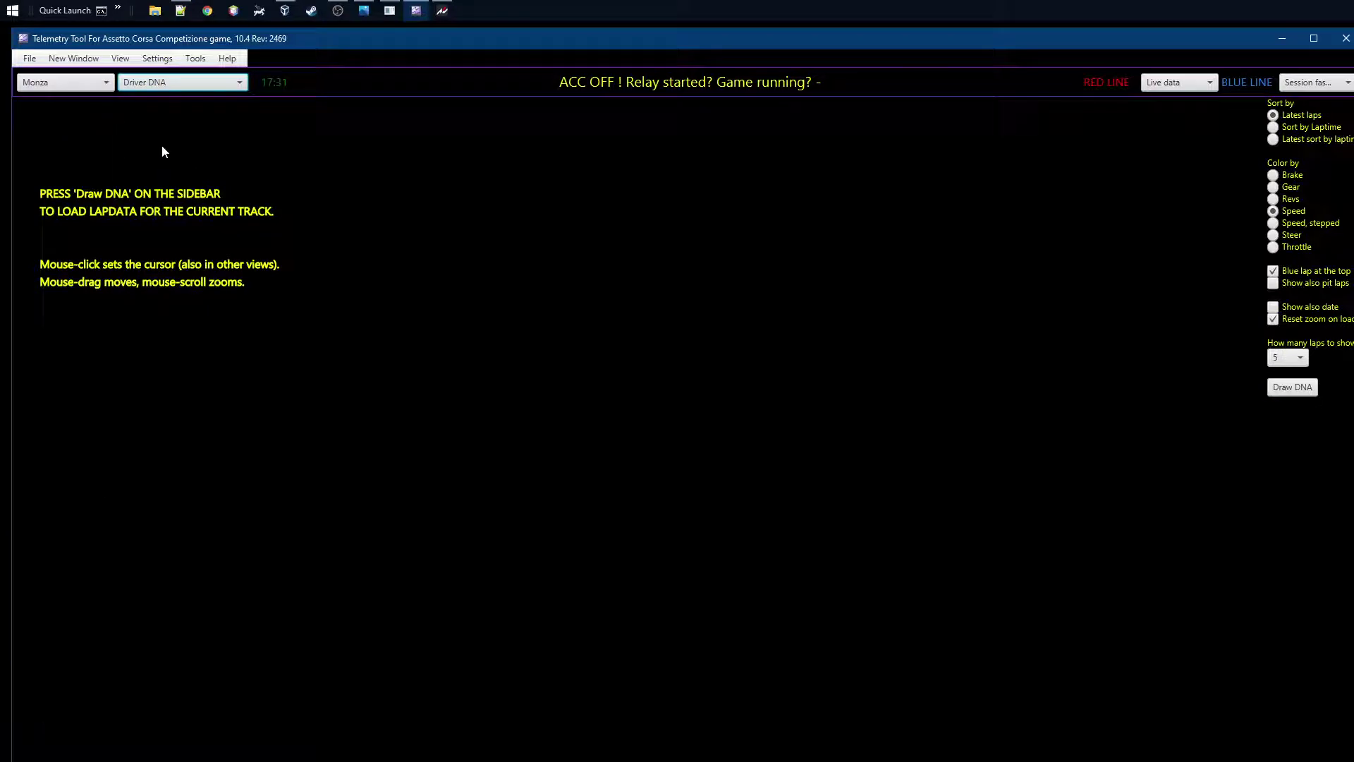
In General settings, set the tab-change action to Racelogic change and save.
click(158, 59)
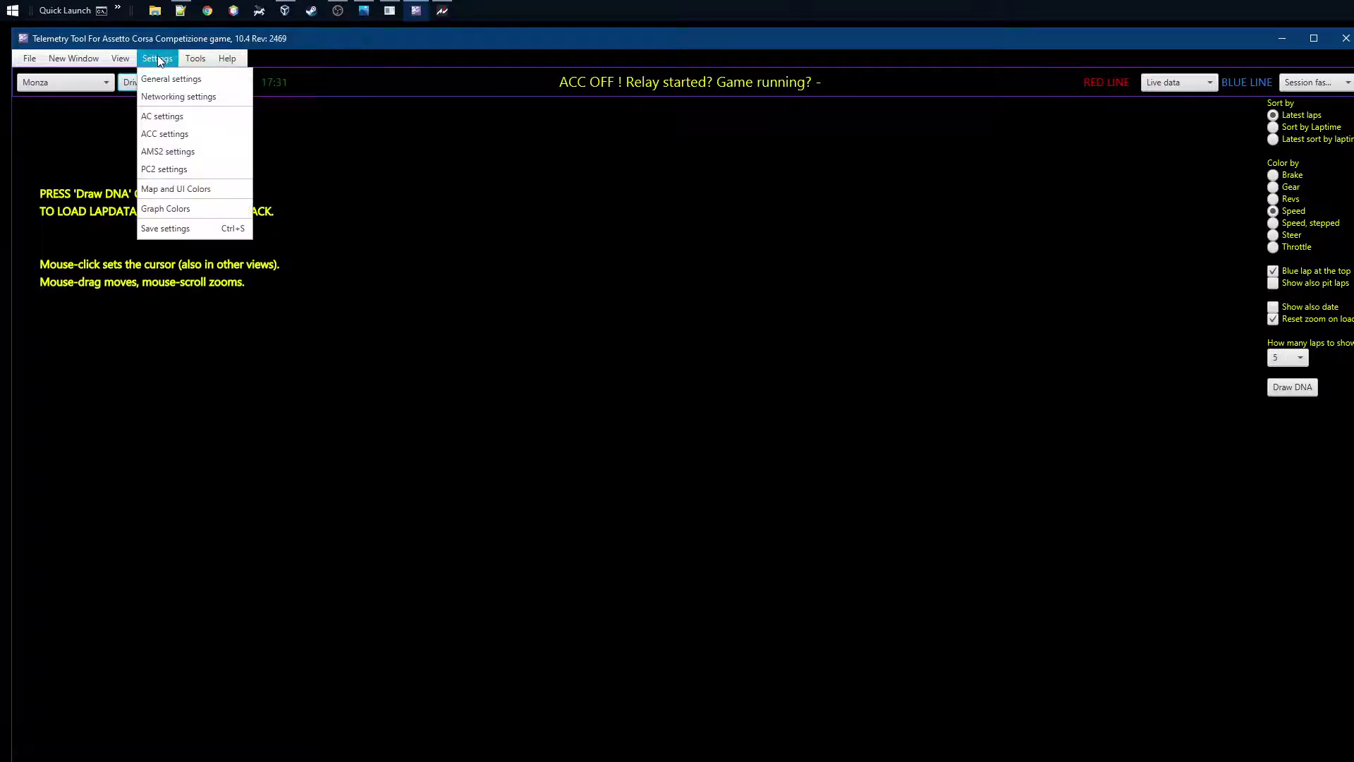
click(154, 80)
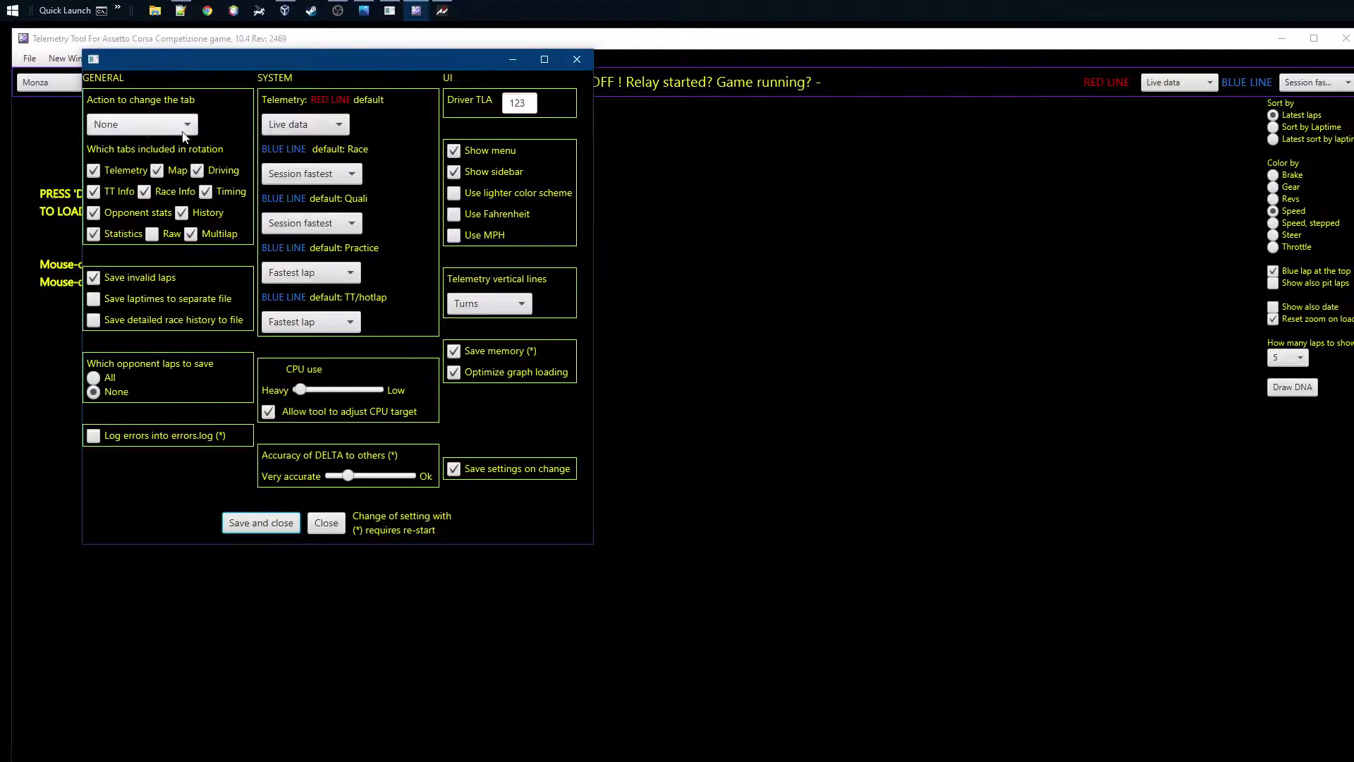
click(187, 123)
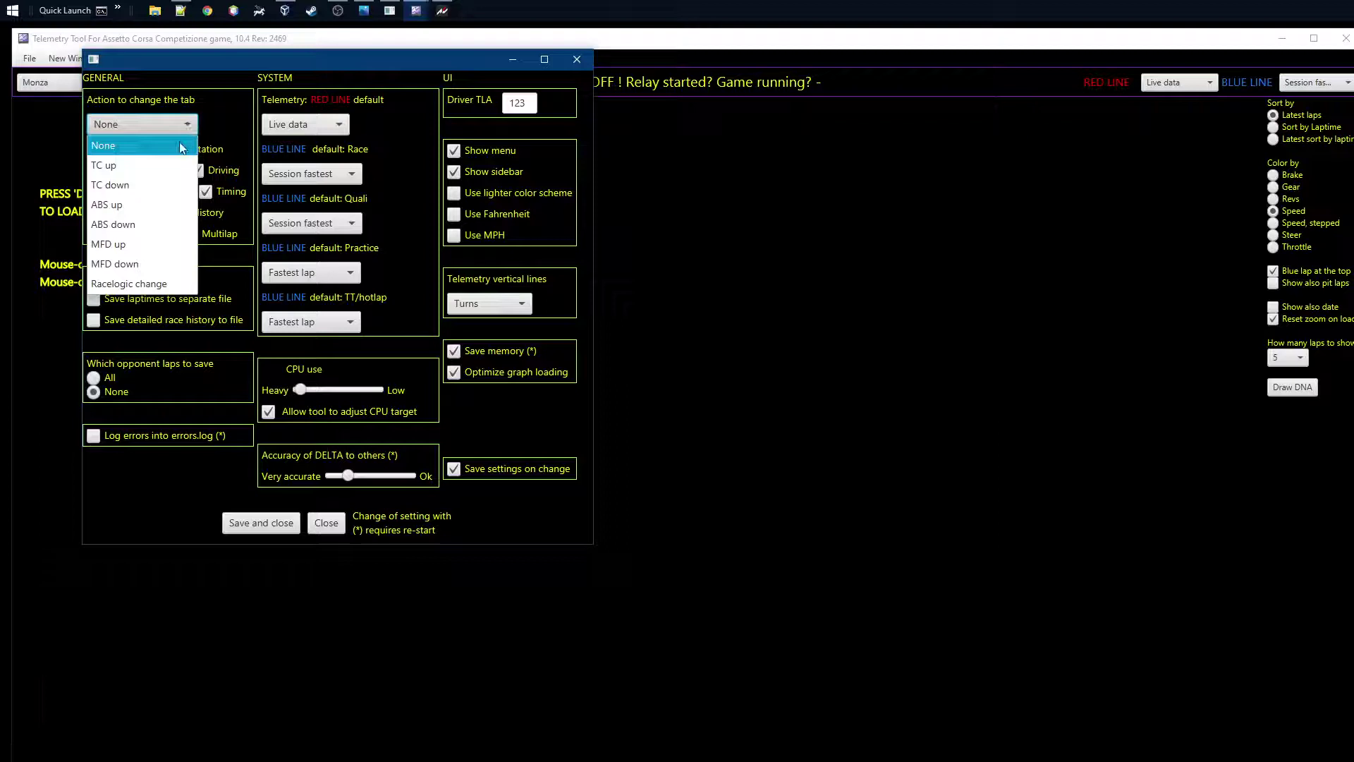
click(132, 284)
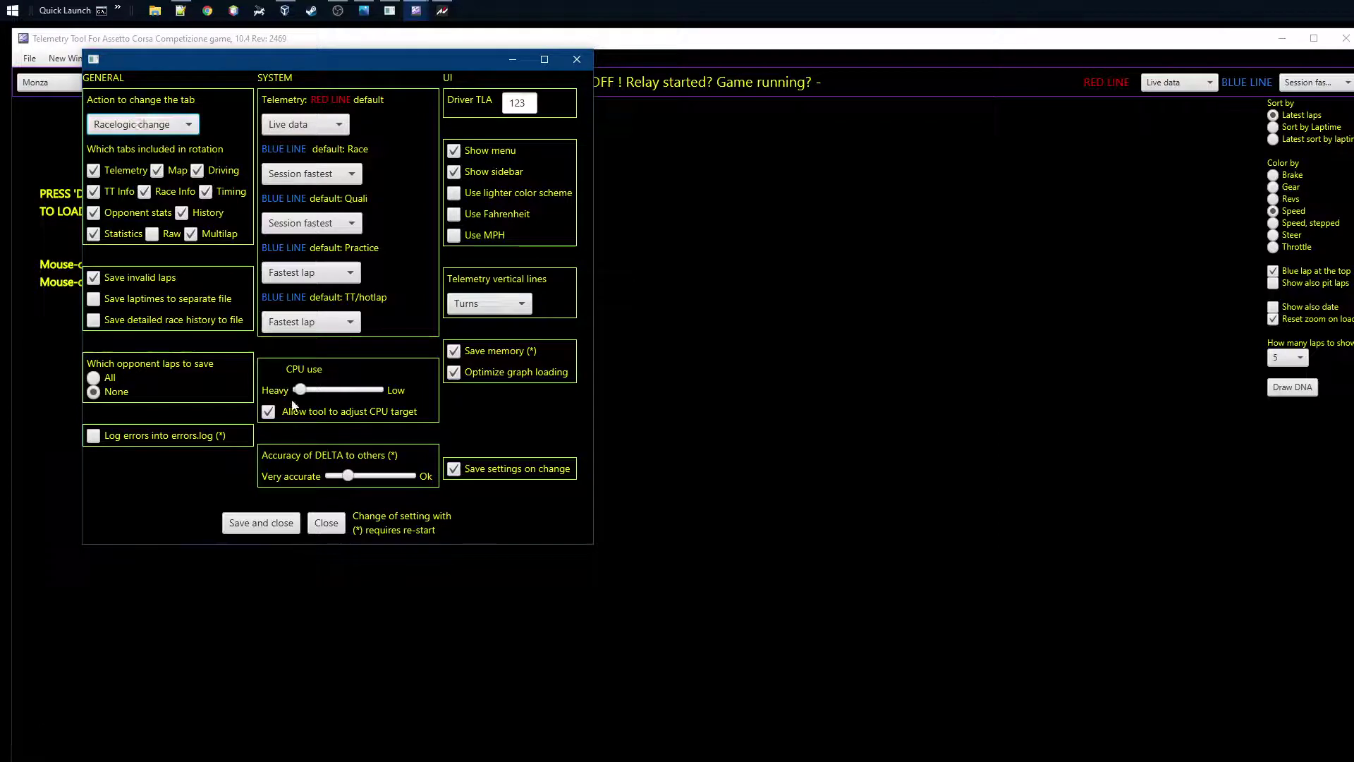
click(256, 523)
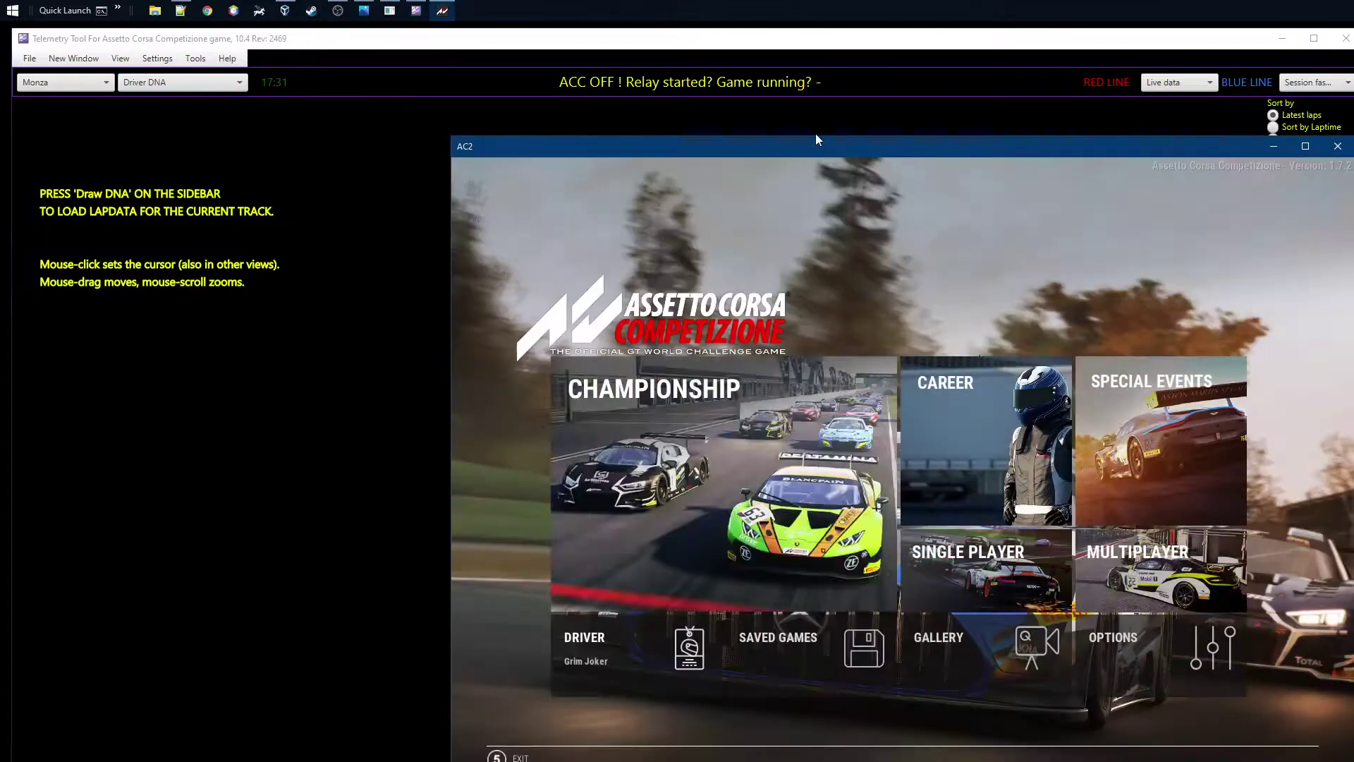
Switch the telemetry tool to the Map view and start the Silverstone practice session in ACC.
drag(792, 155, 846, 51)
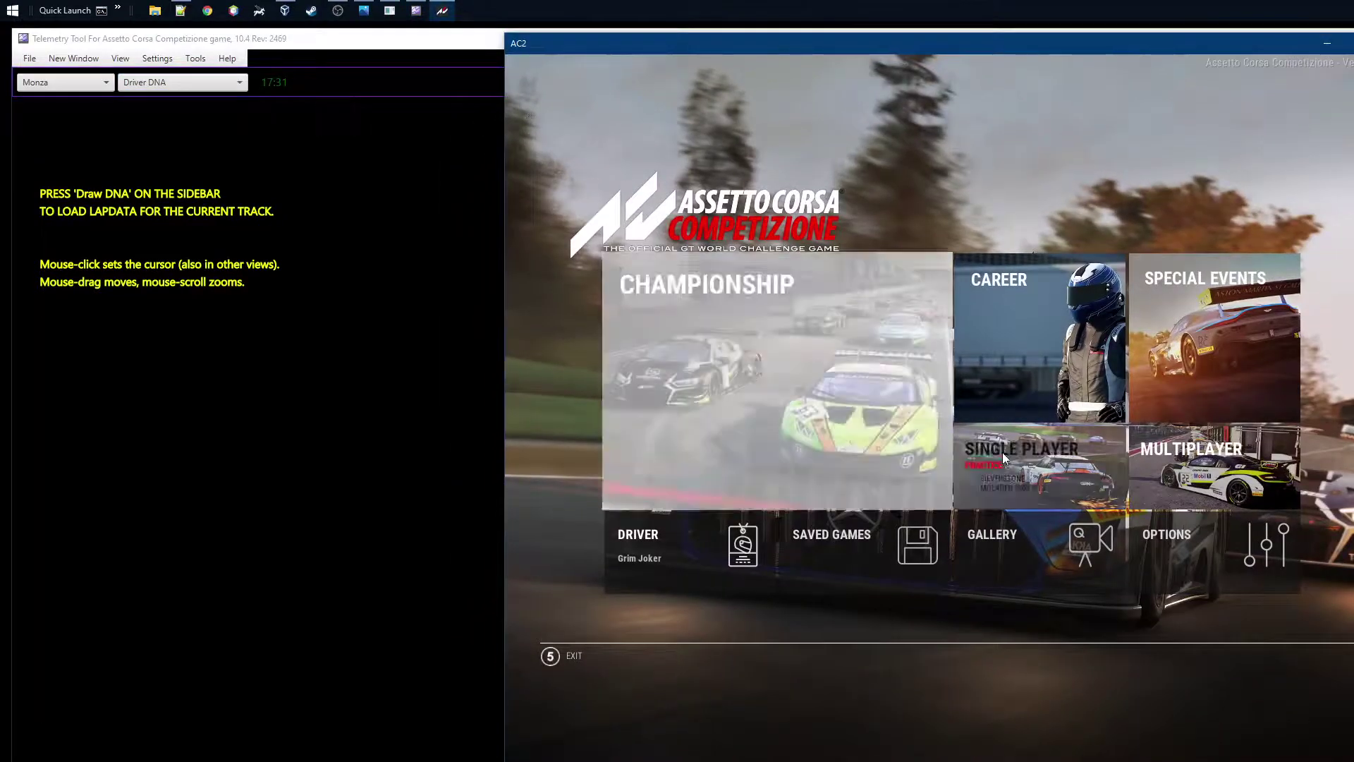
click(1018, 456)
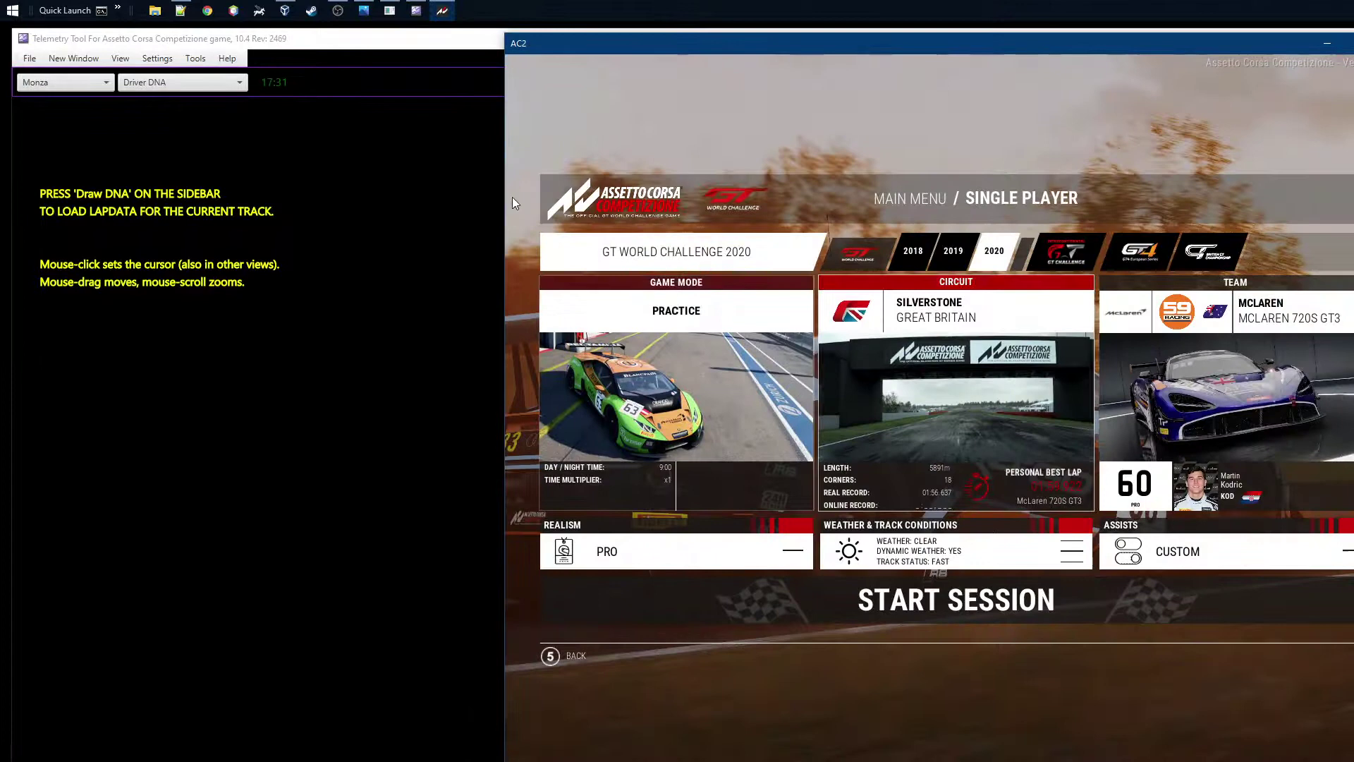
click(223, 115)
click(198, 82)
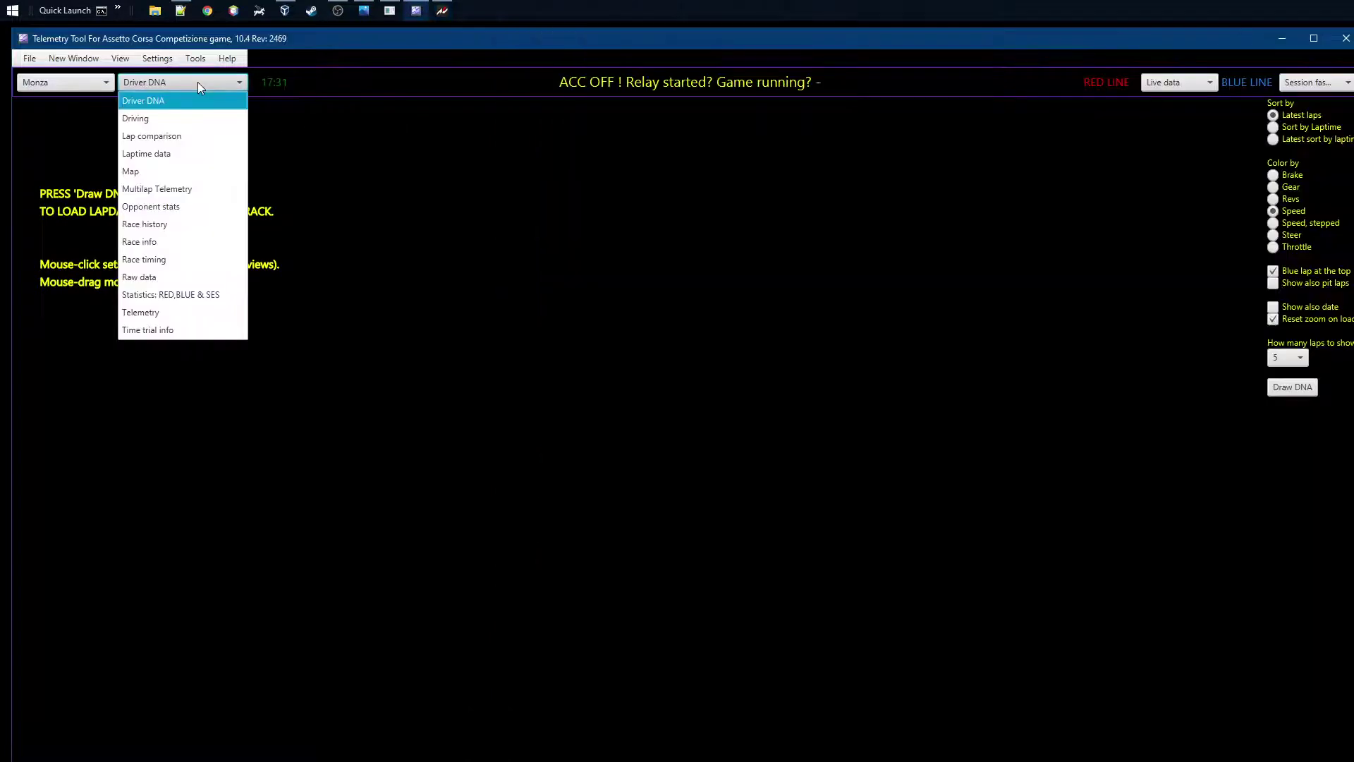
click(176, 173)
click(442, 10)
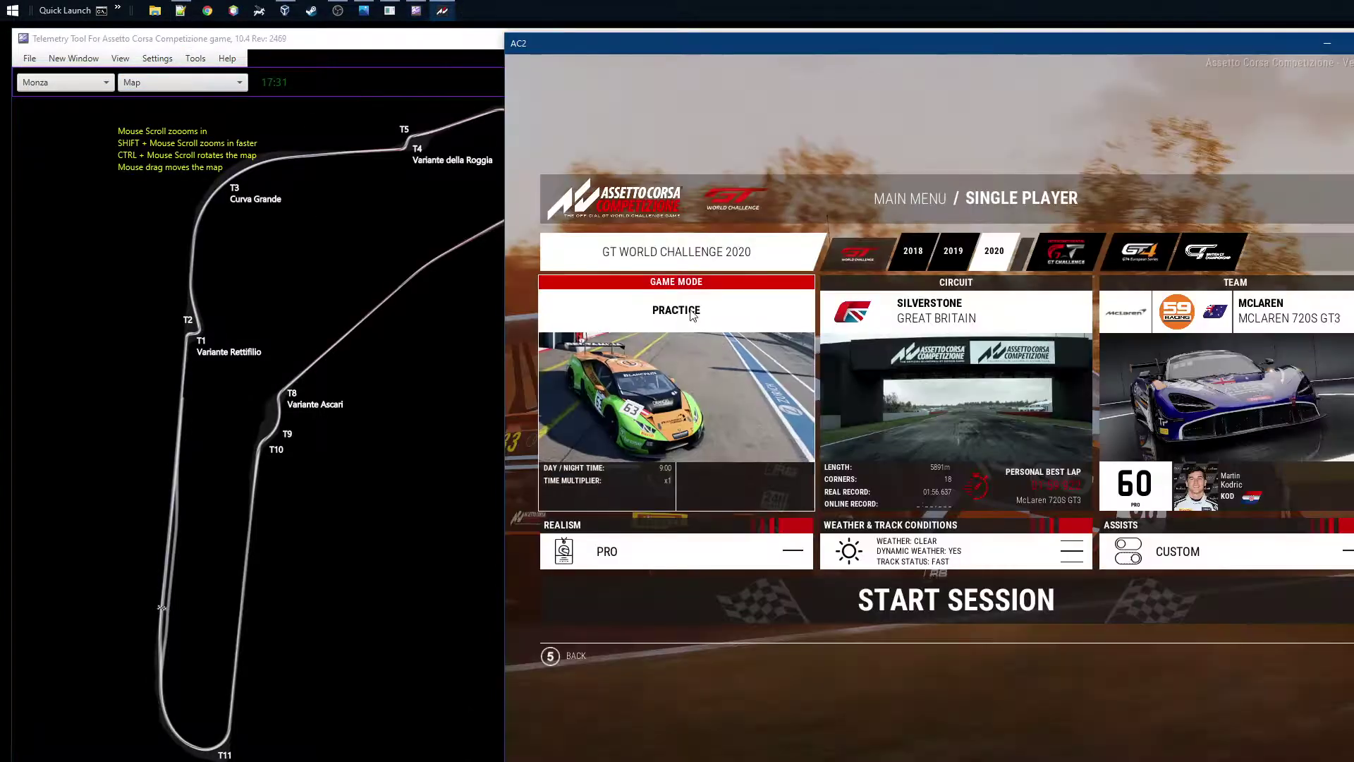
click(920, 604)
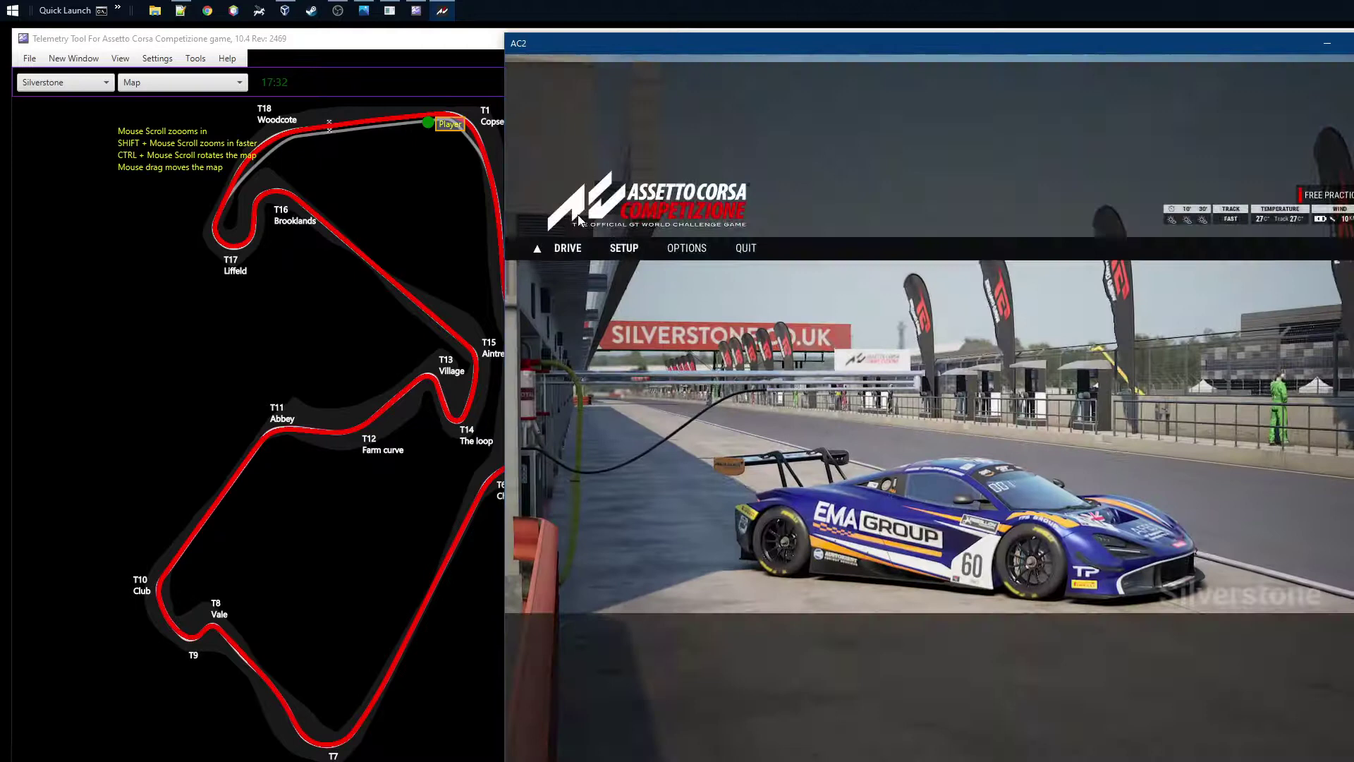
Choose DRIVE to sit in the McLaren's cockpit in the Silverstone pit lane, with the telemetry tool alongside.
click(175, 302)
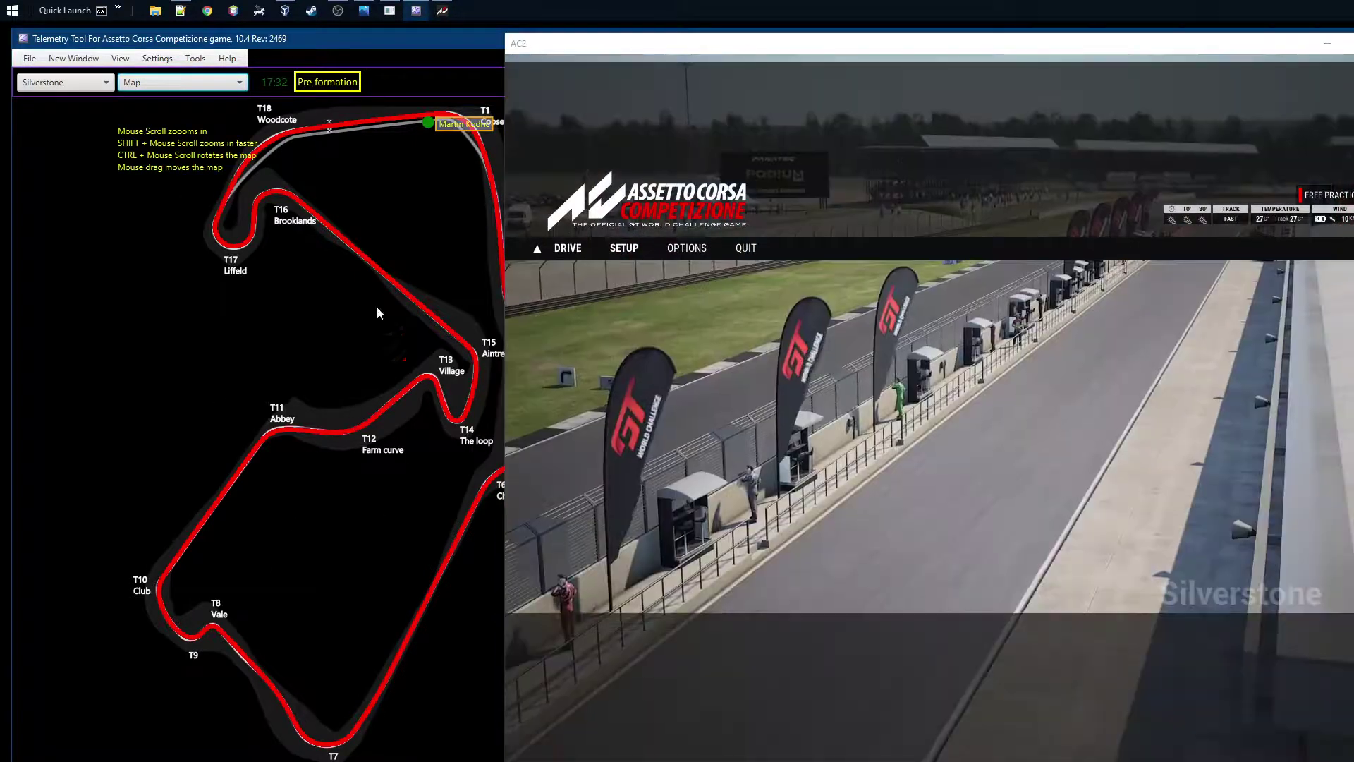
click(508, 347)
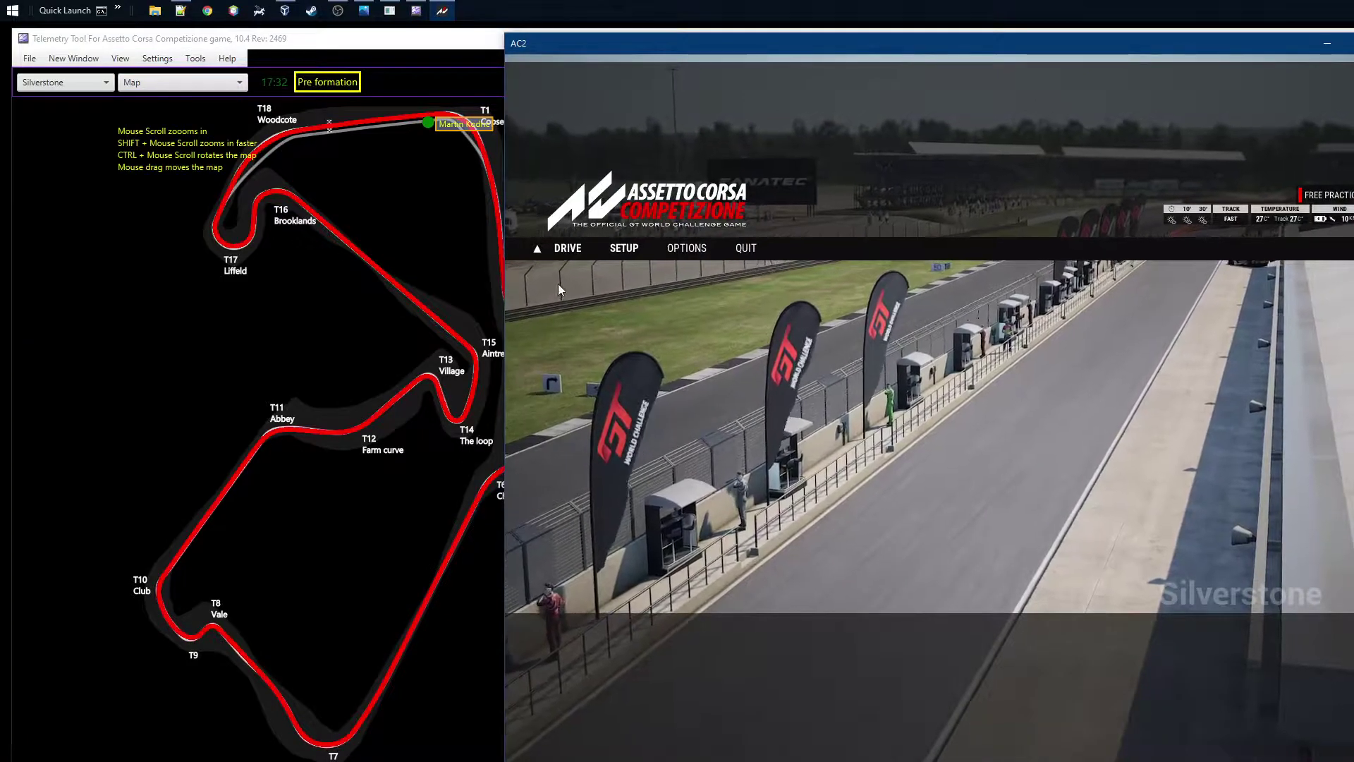
click(480, 293)
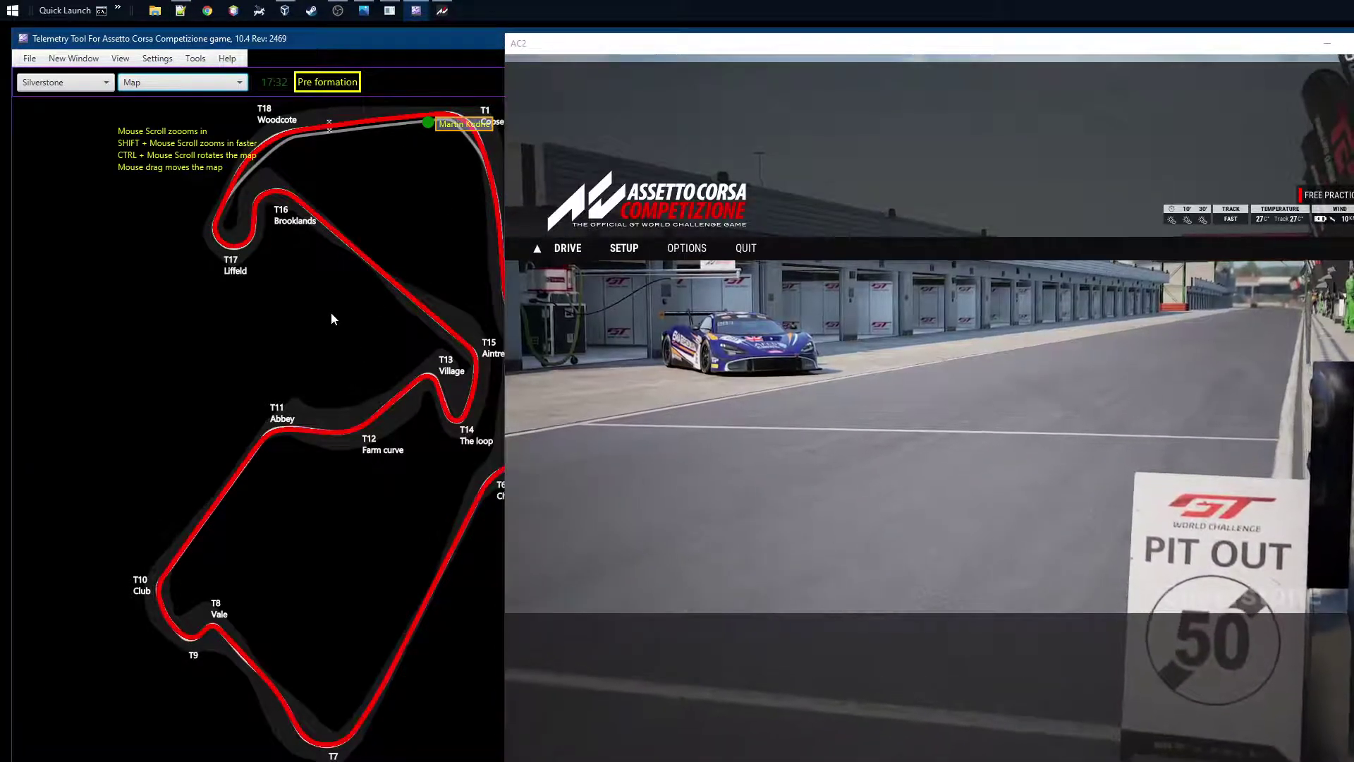
click(630, 336)
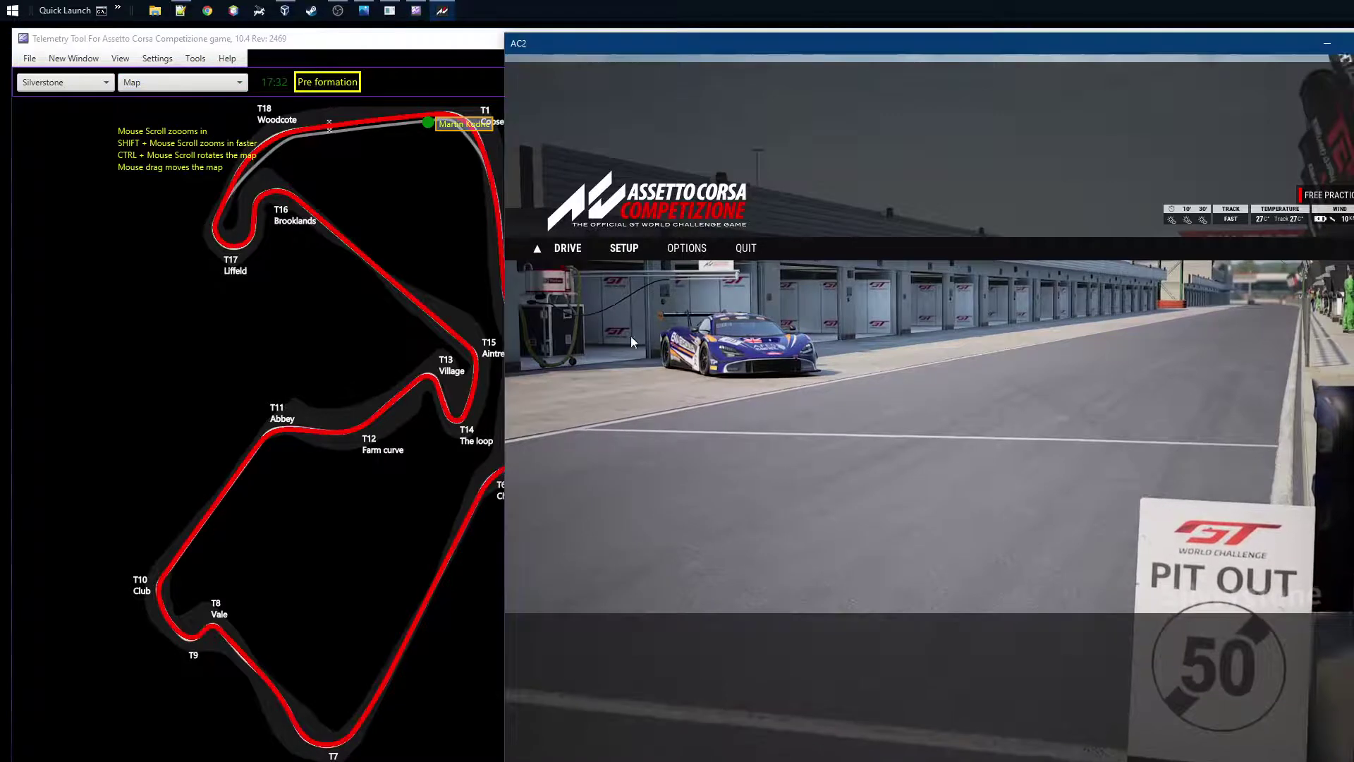
click(573, 248)
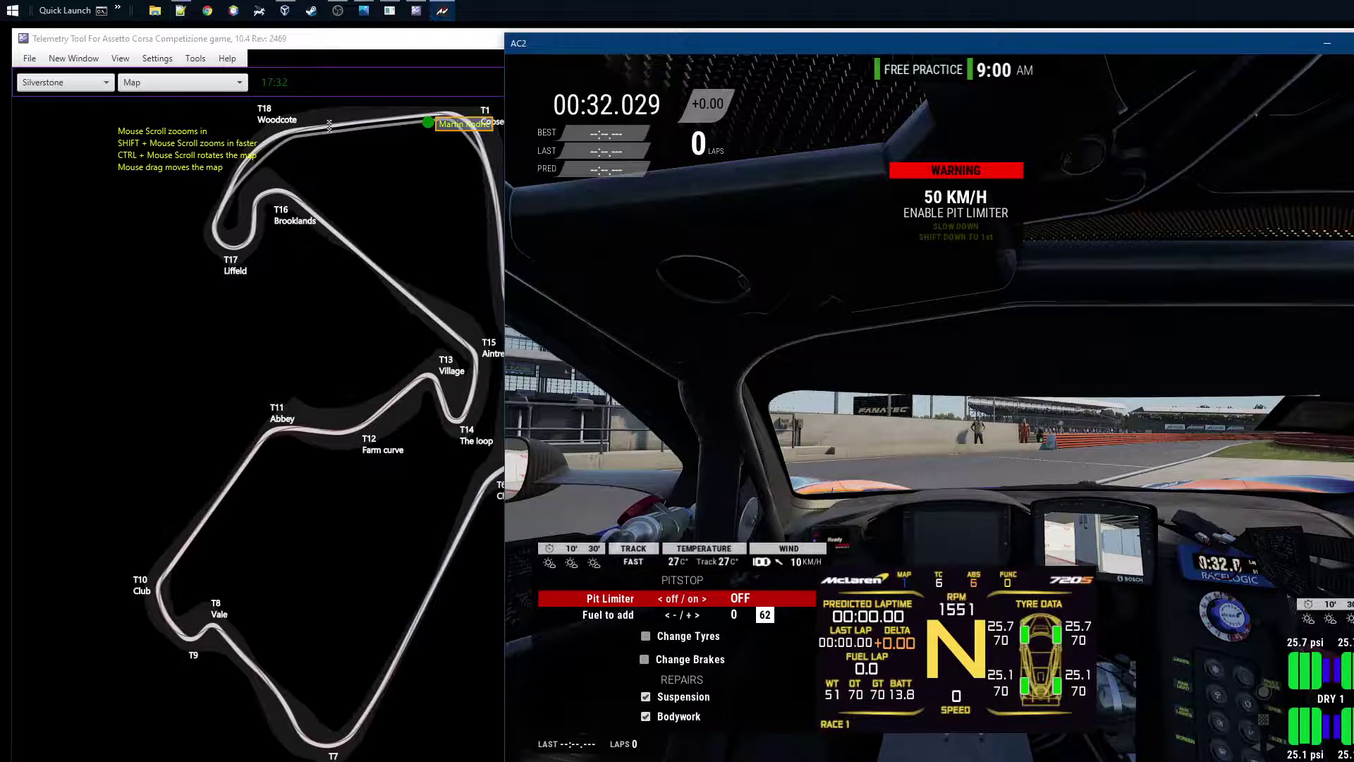
click(306, 249)
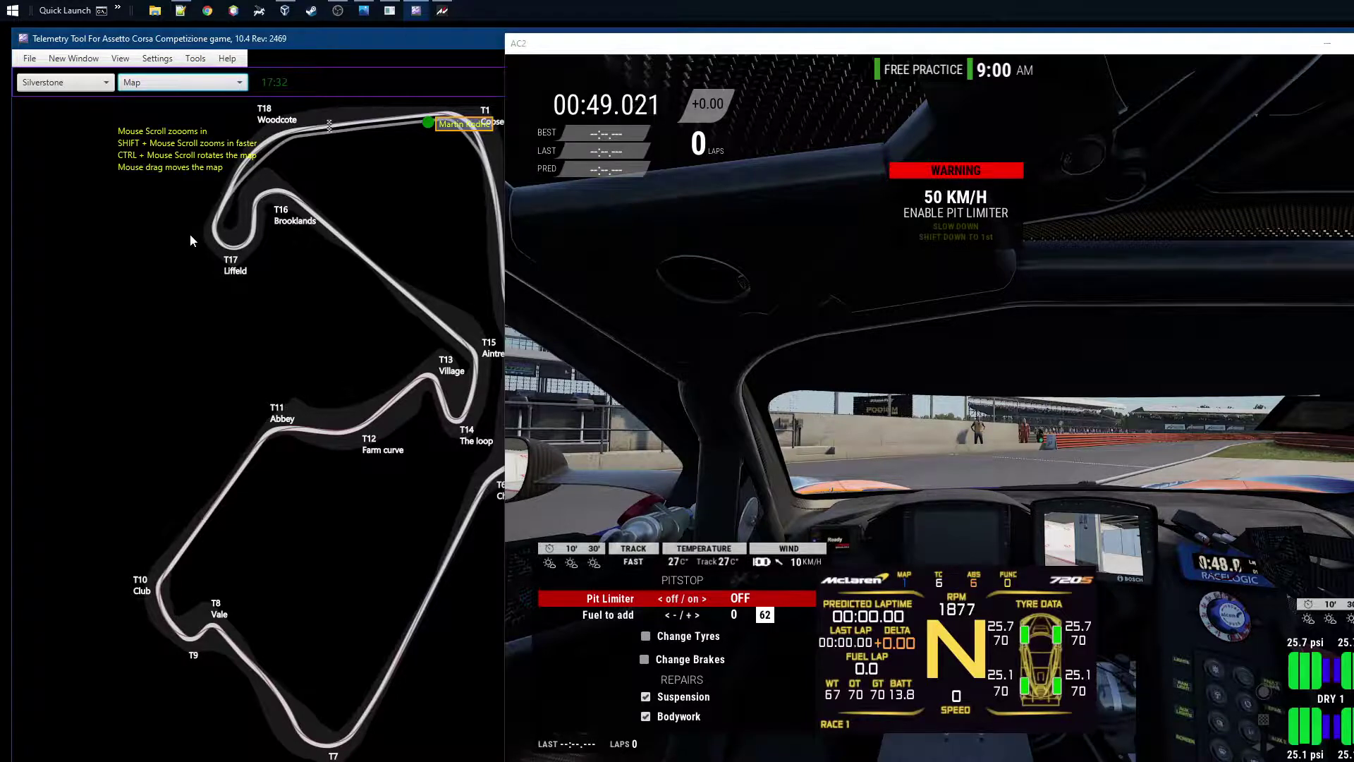
Read the Assetto Corsa Competizione help page covering relay port 9996 and broadcasting port 9000.
click(229, 58)
click(226, 79)
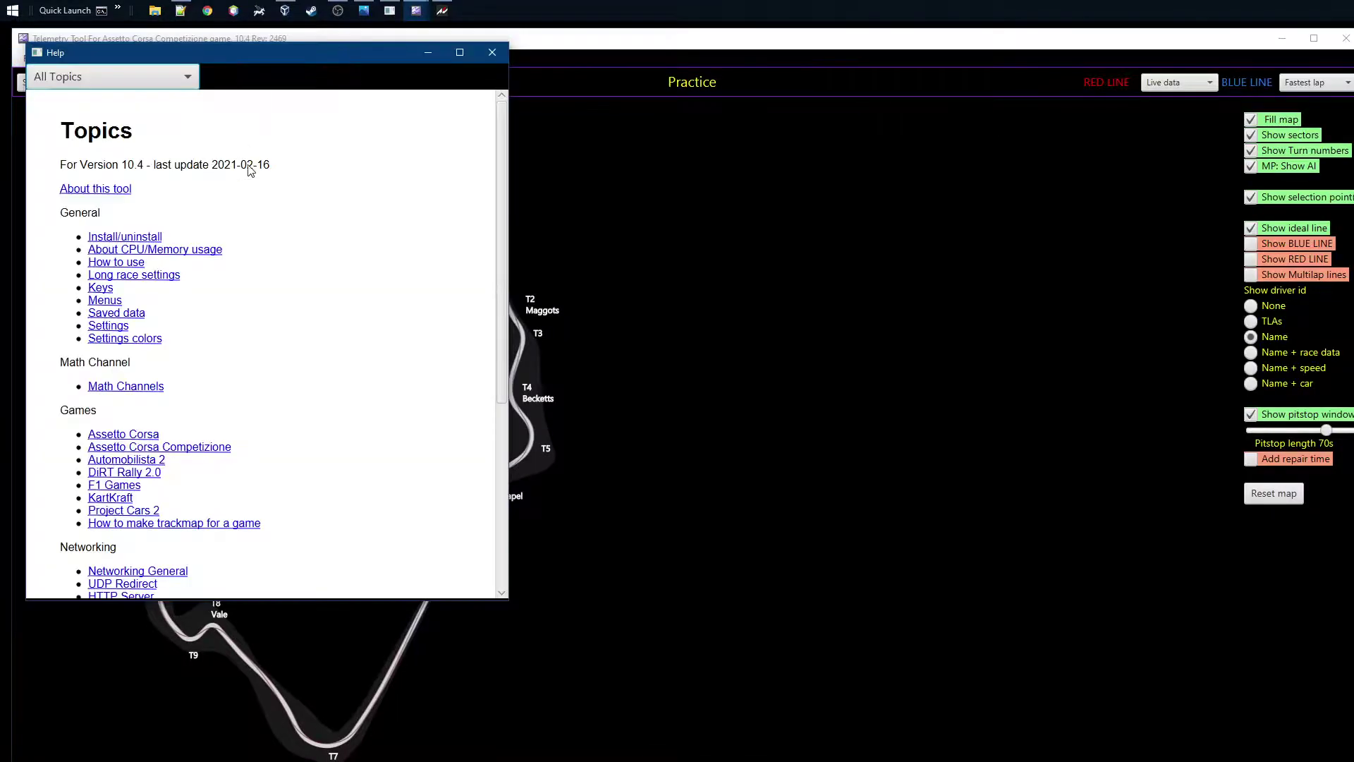
click(107, 447)
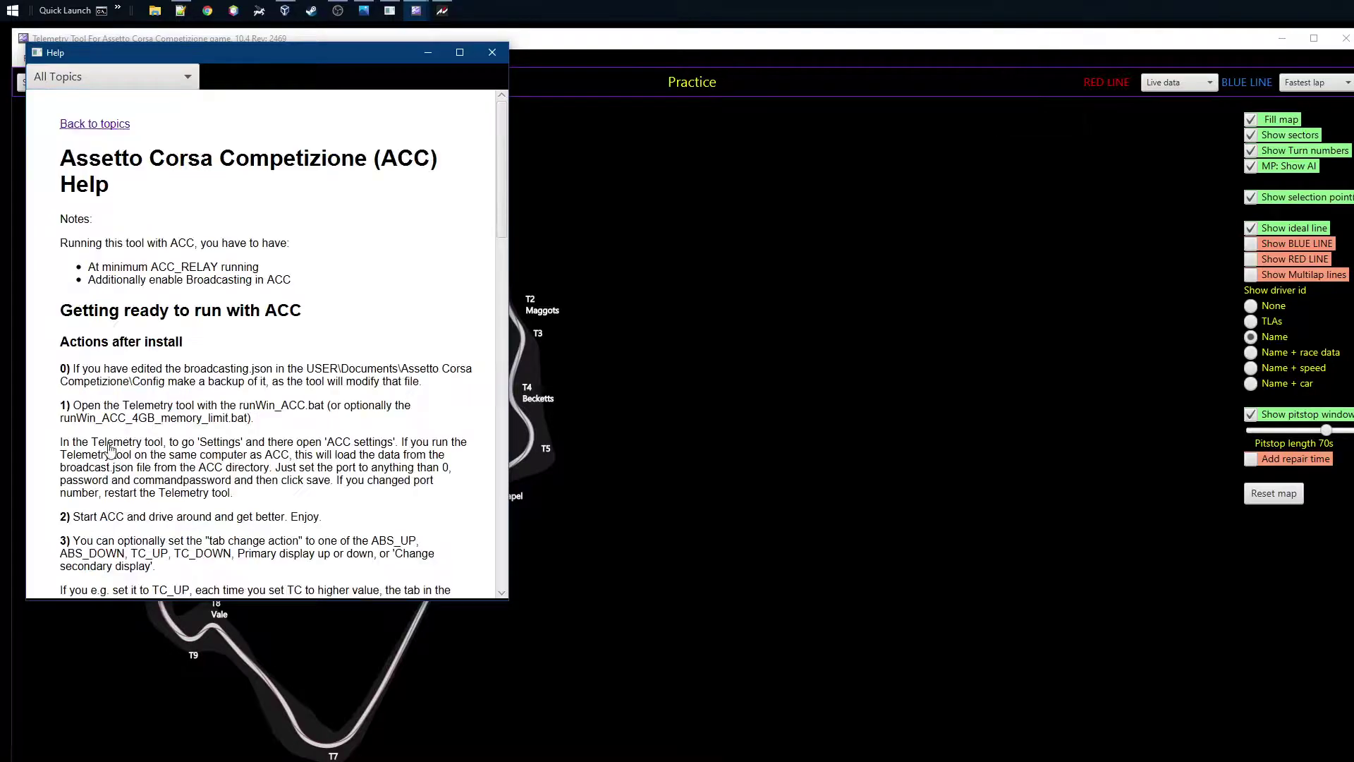
scroll(228, 433, down, 5)
scroll(227, 434, down, 6)
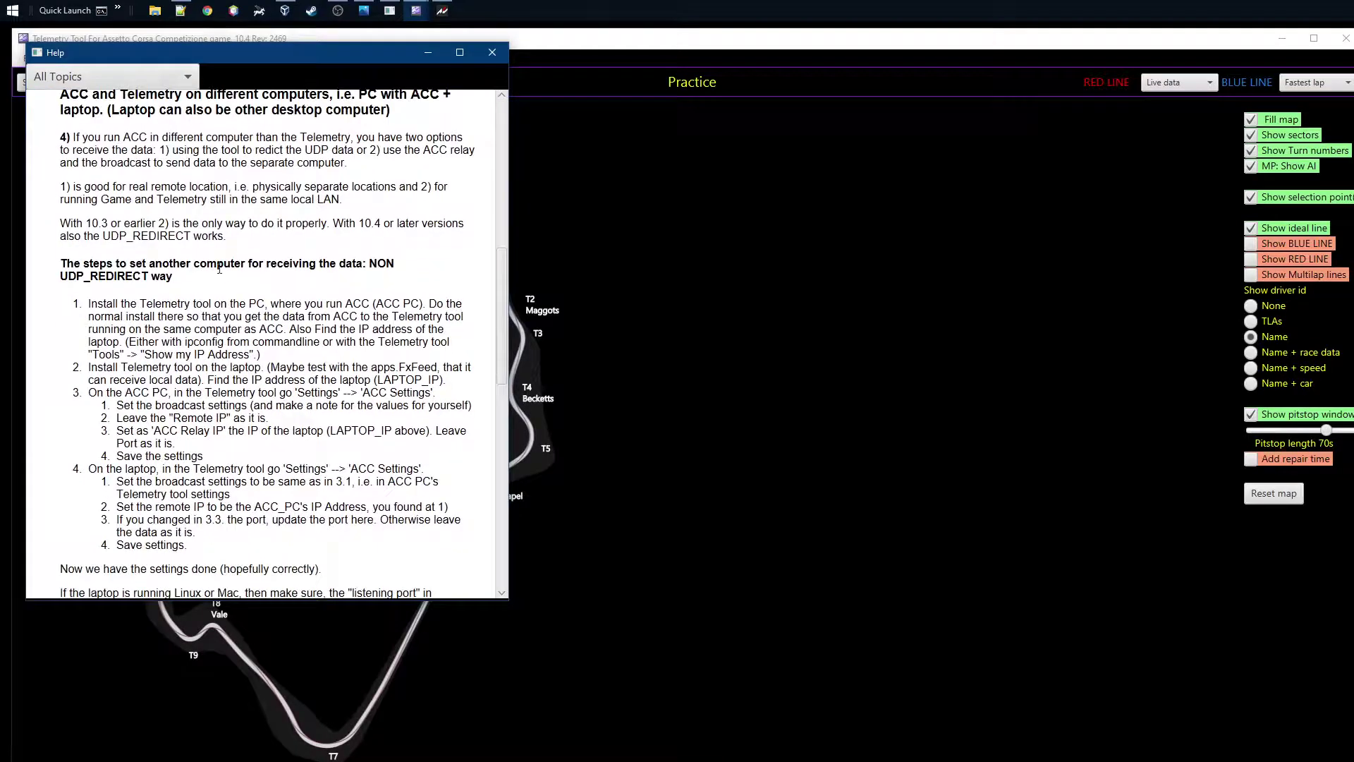
scroll(273, 455, down, 8)
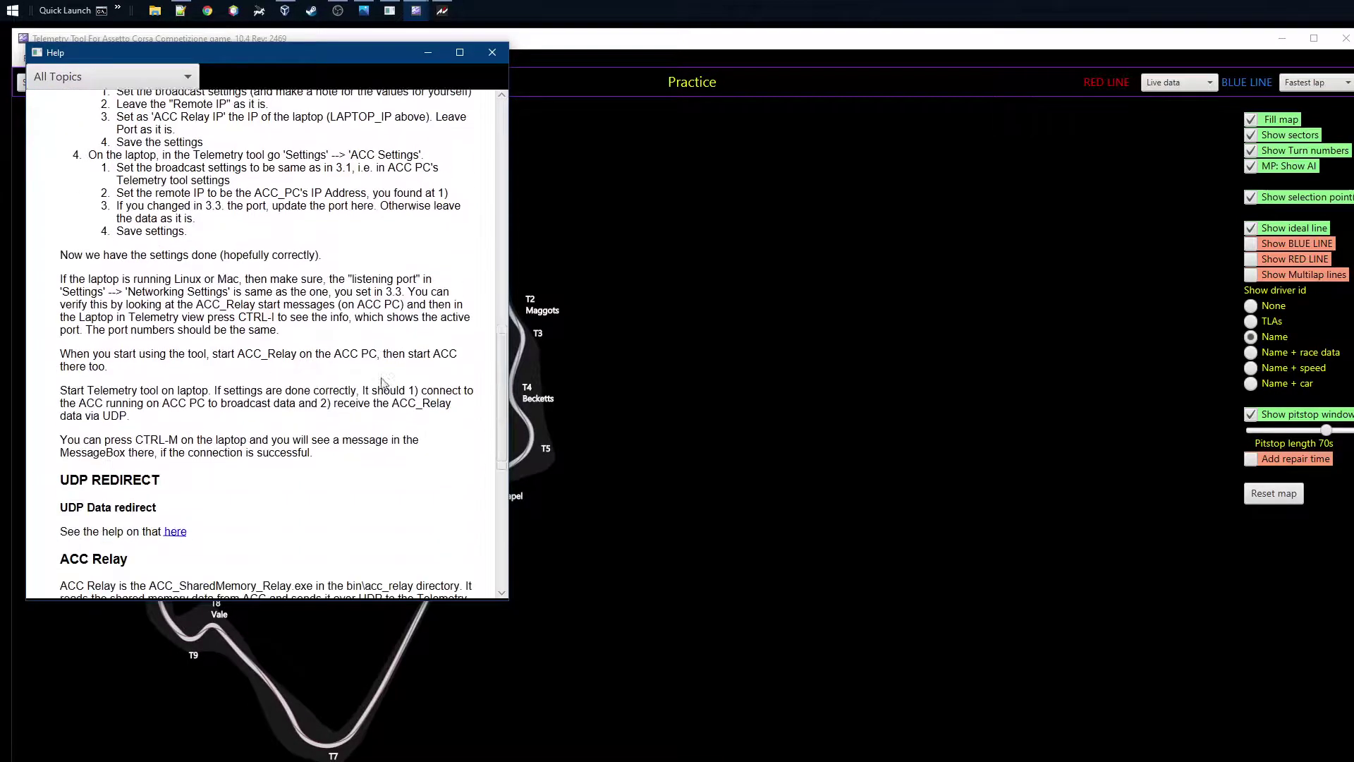
scroll(384, 384, down, 2)
scroll(384, 384, up, 3)
scroll(384, 383, down, 7)
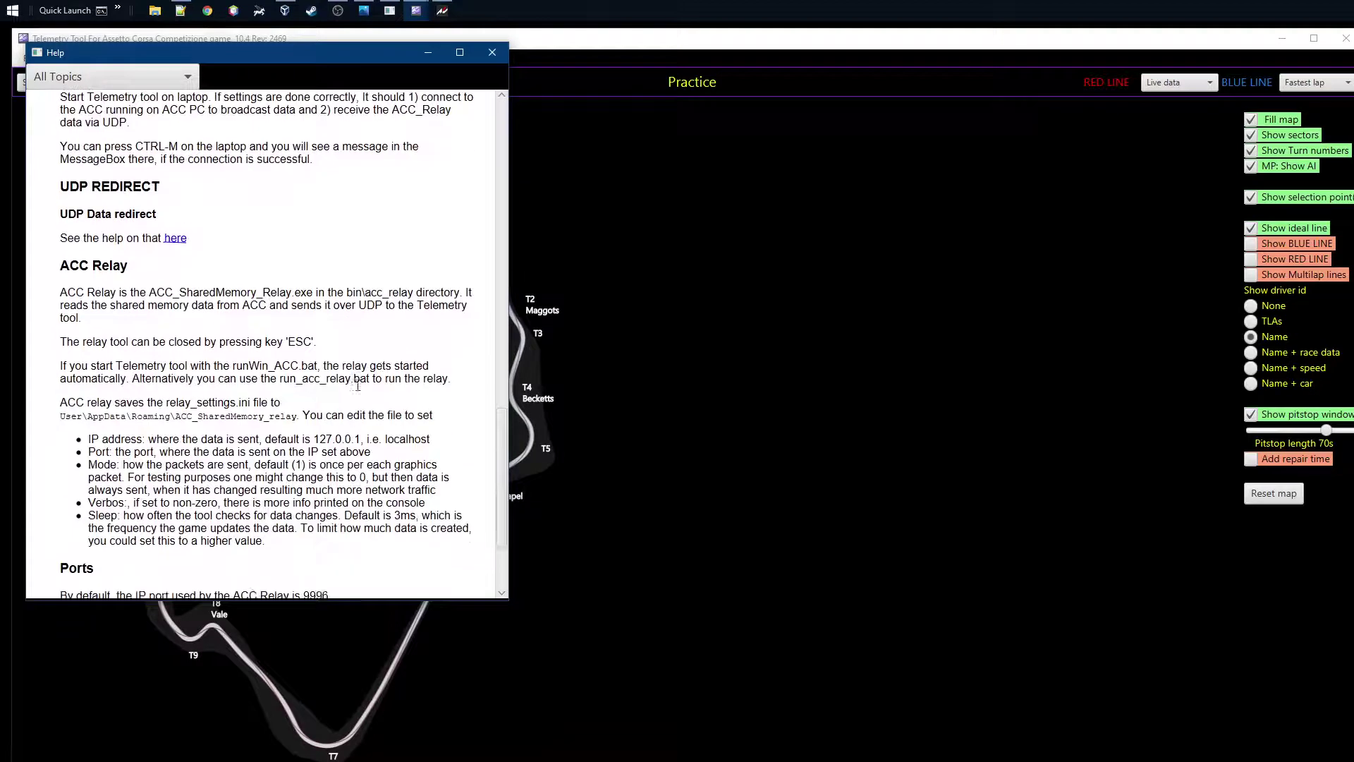
Close the Help window to leave the Silverstone track map showing, then switch away.
click(492, 52)
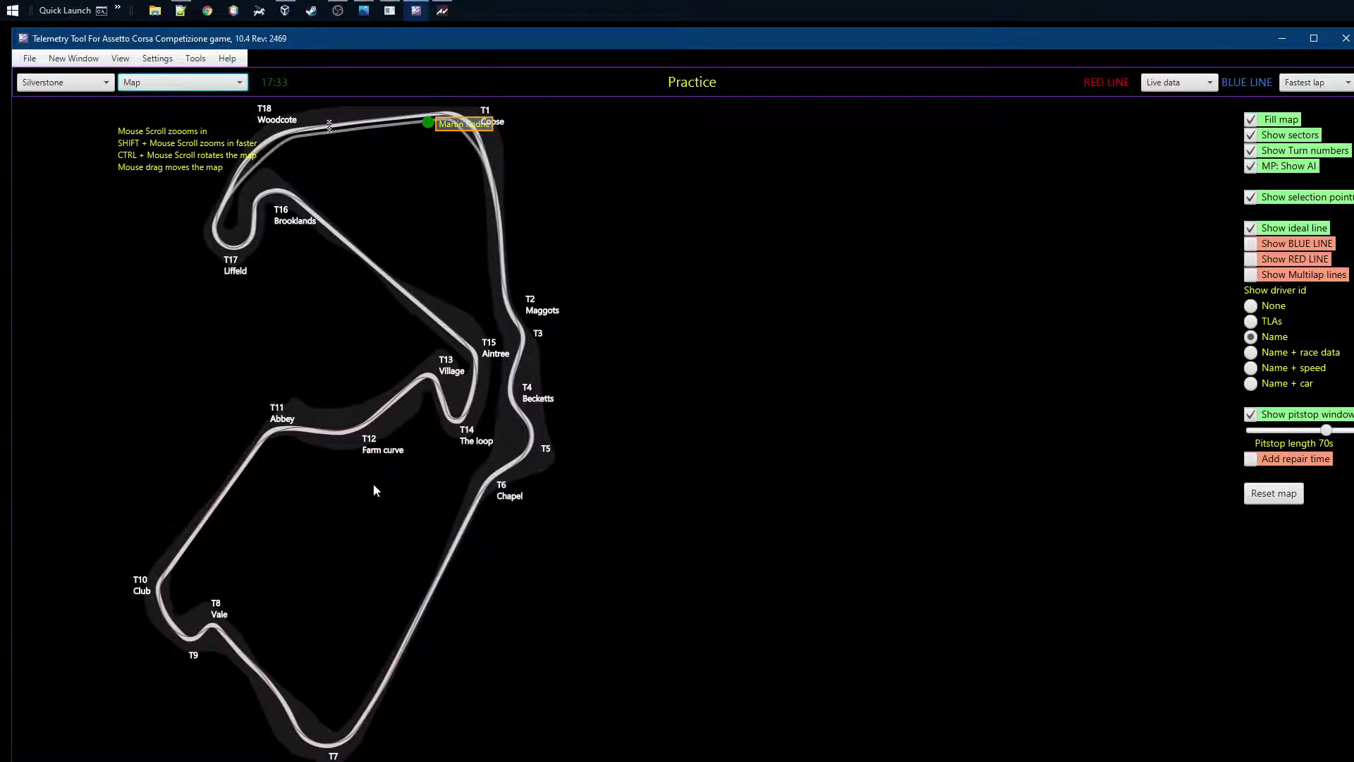
key(alt+Tab)
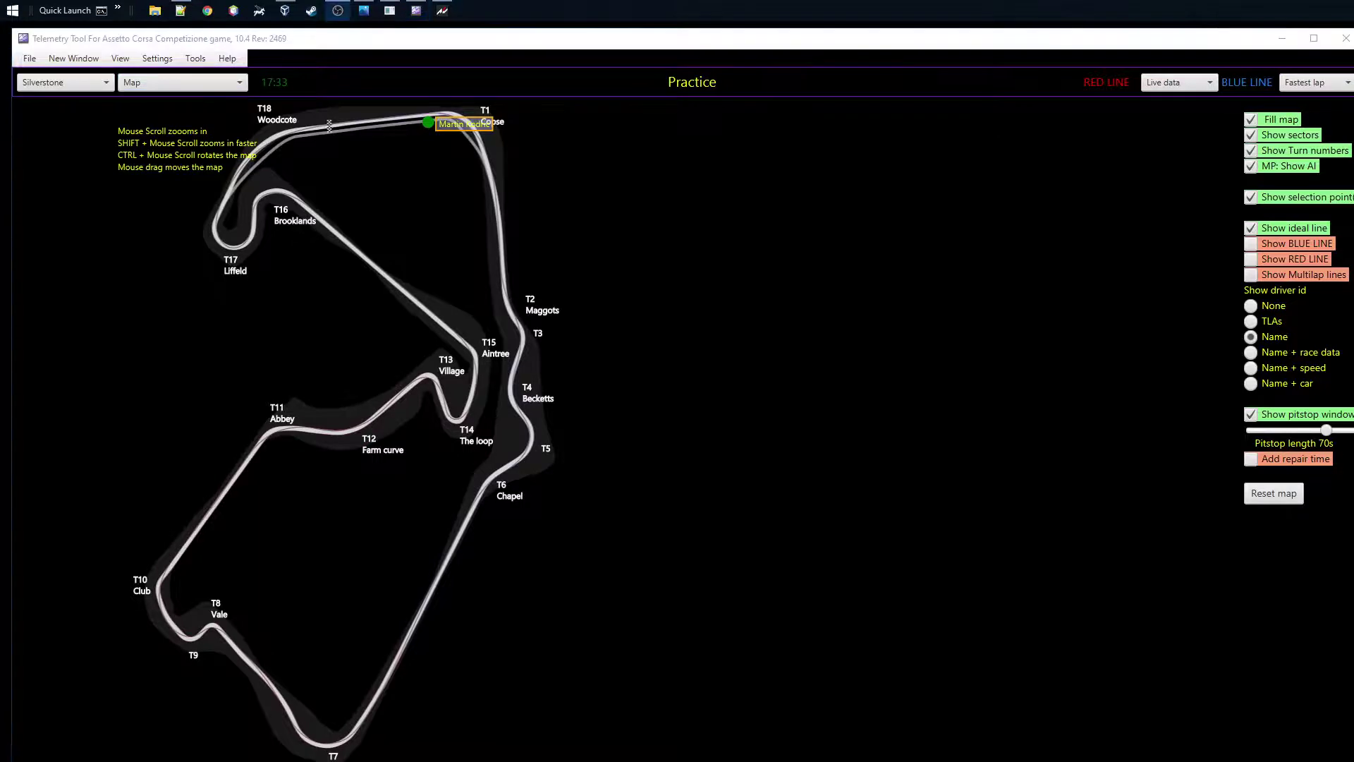